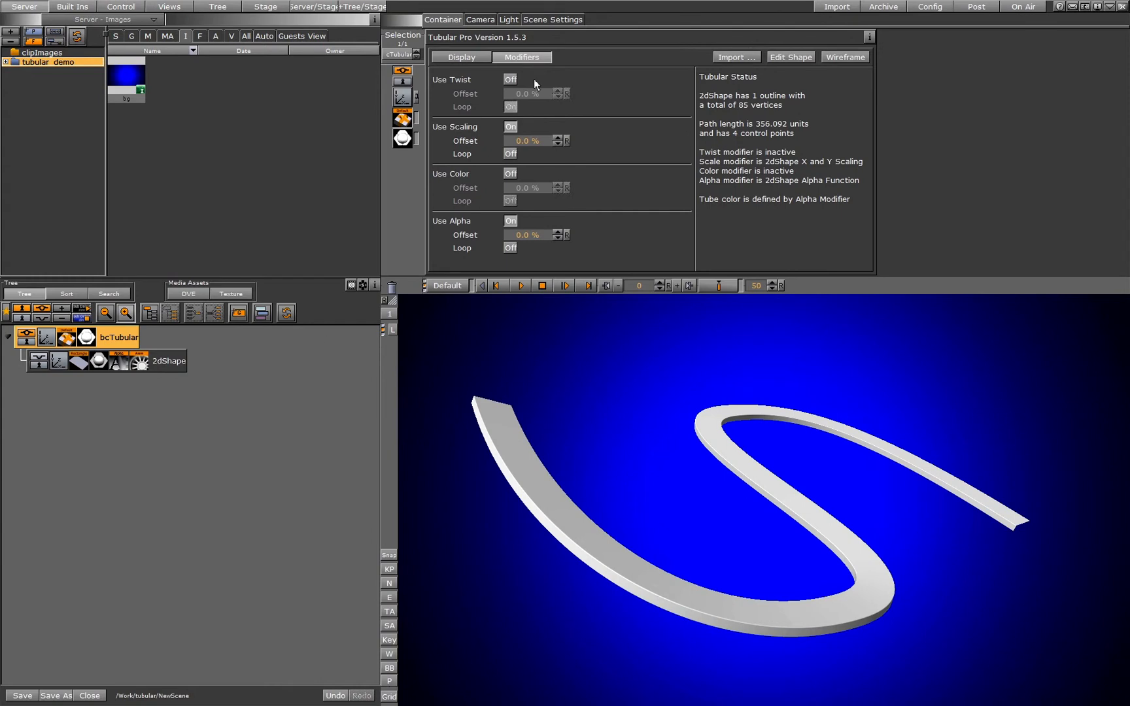
Step: Display the Tubular Pro modifiers and turn on the twist modifier for bcTubular
click(473, 59)
click(513, 58)
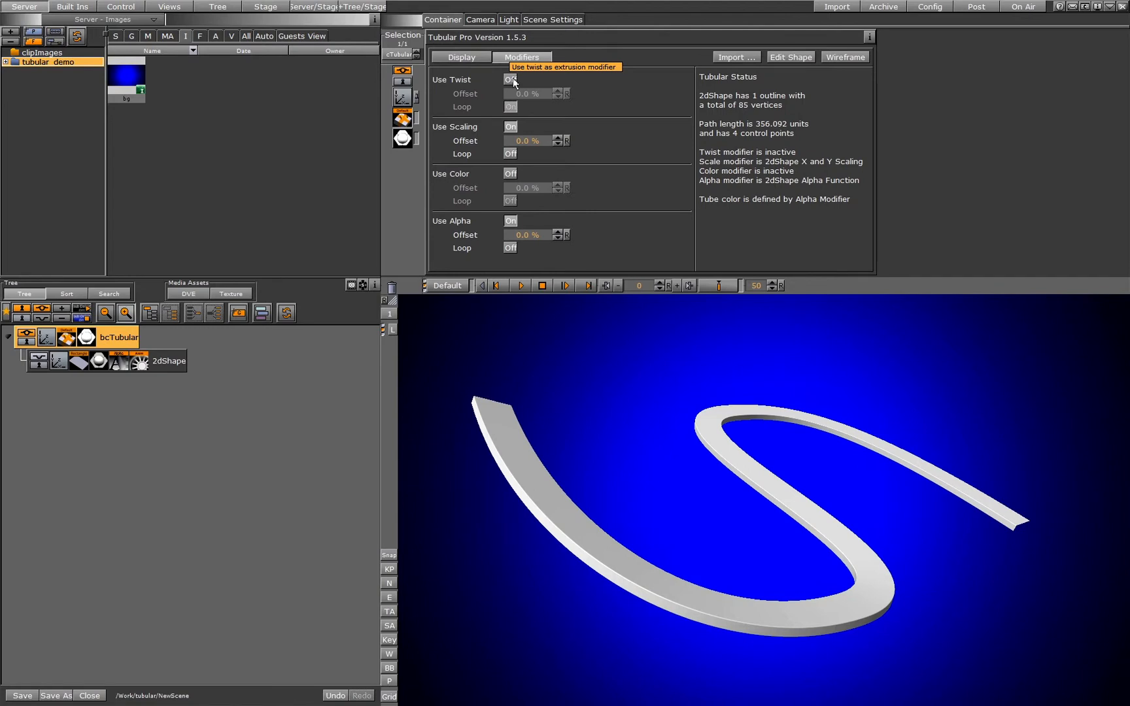
click(510, 79)
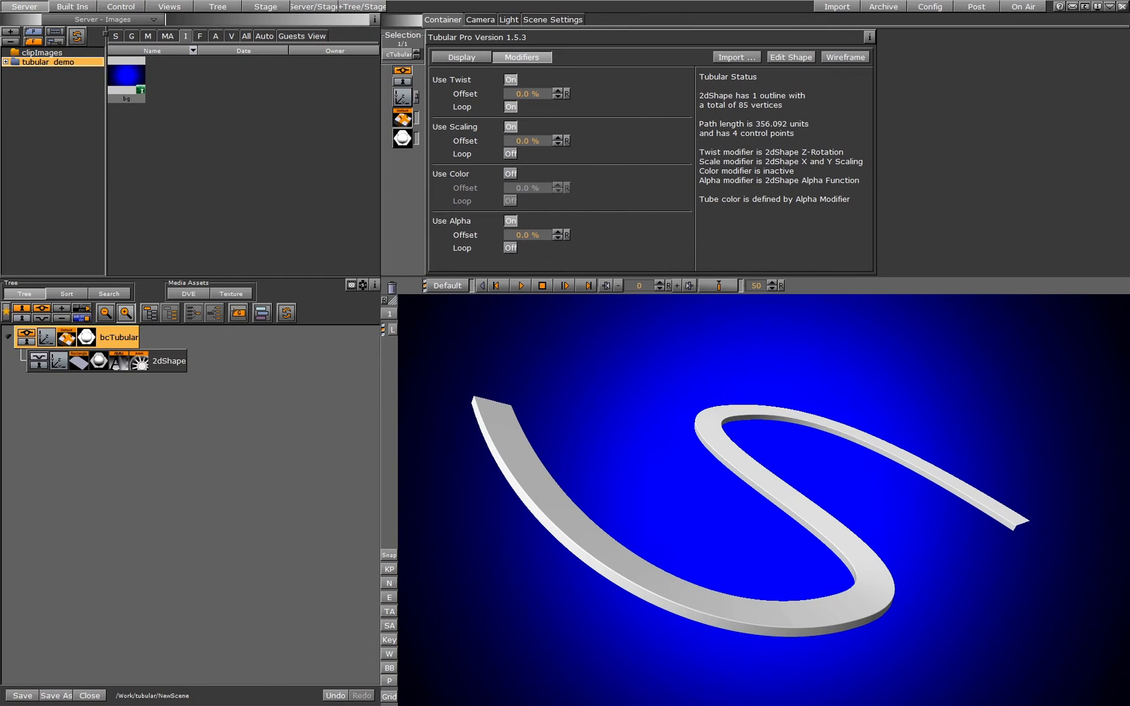
Step: Add rotation keyframes to 2dShape at frames 0 and 162, with a Z rotation of 180 on the second one
click(266, 6)
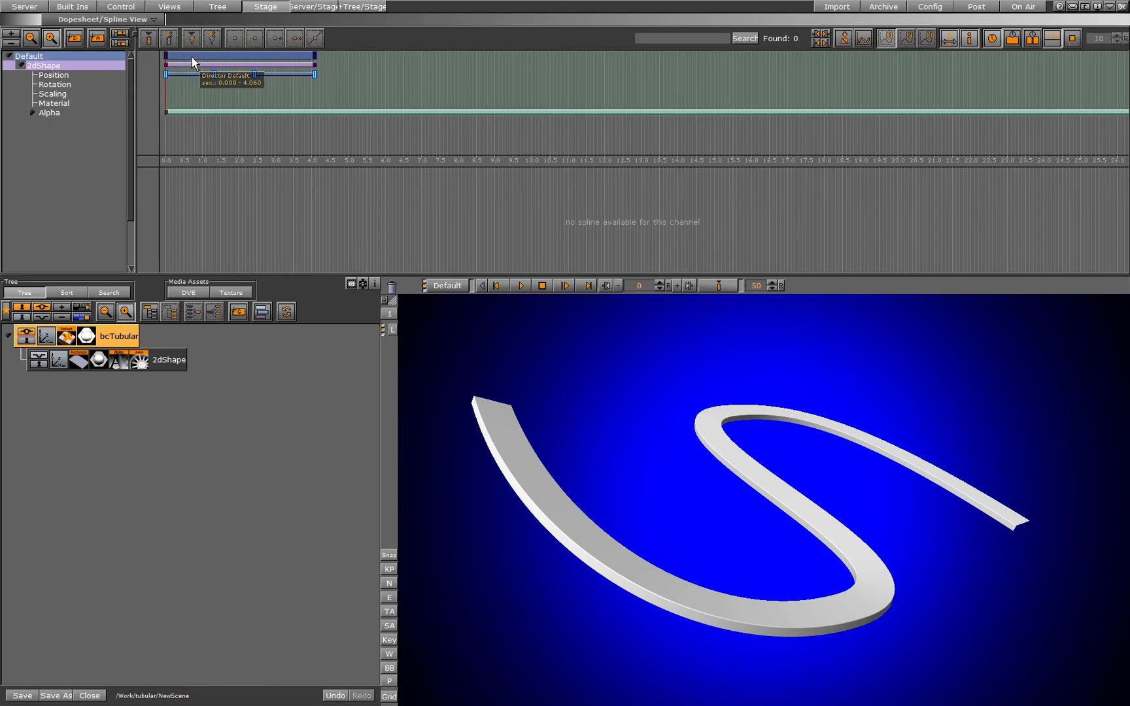
click(62, 86)
click(148, 39)
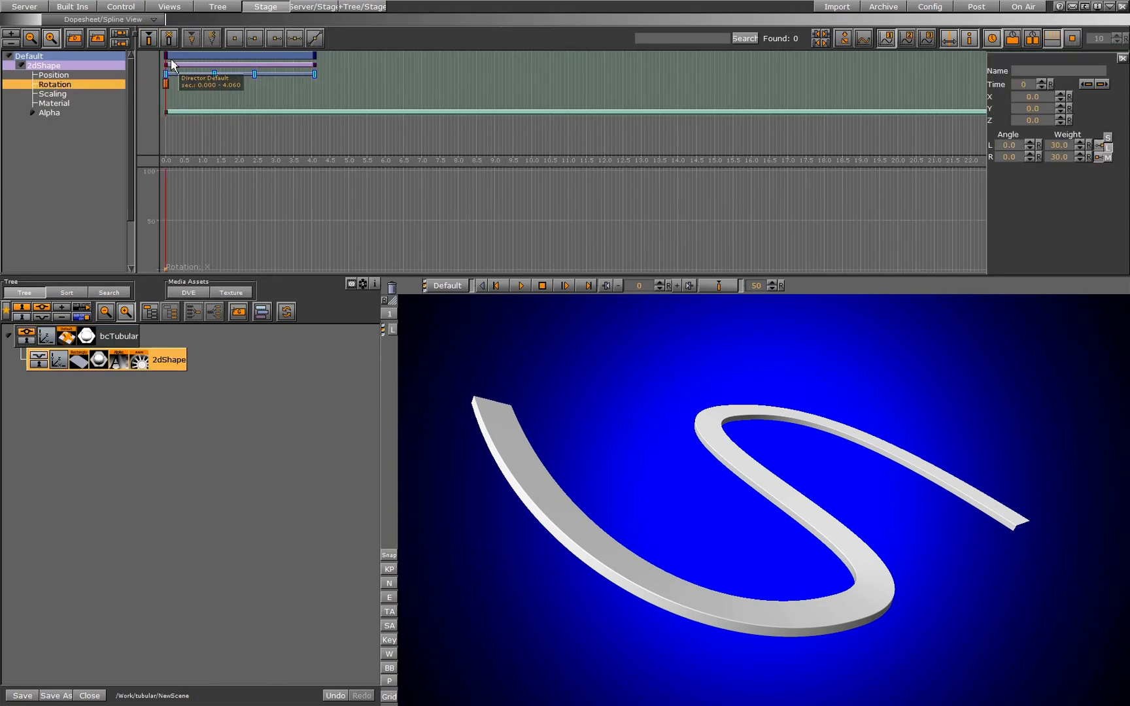
drag(177, 88, 286, 88)
click(149, 39)
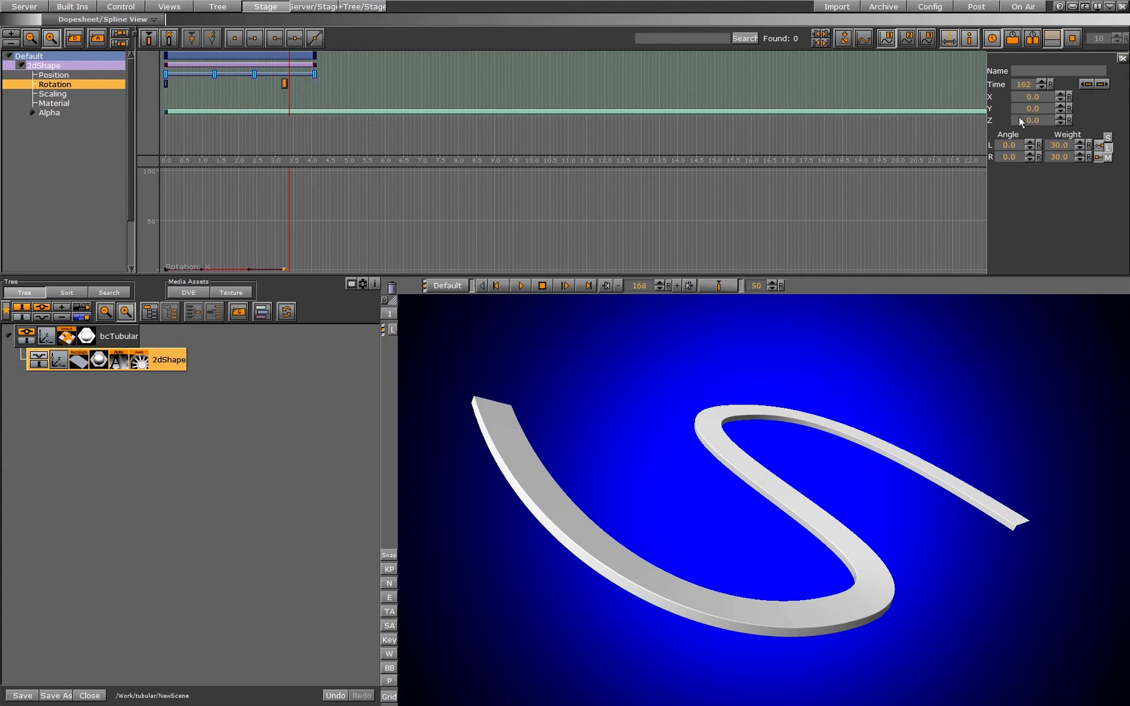
drag(1025, 121, 1113, 137)
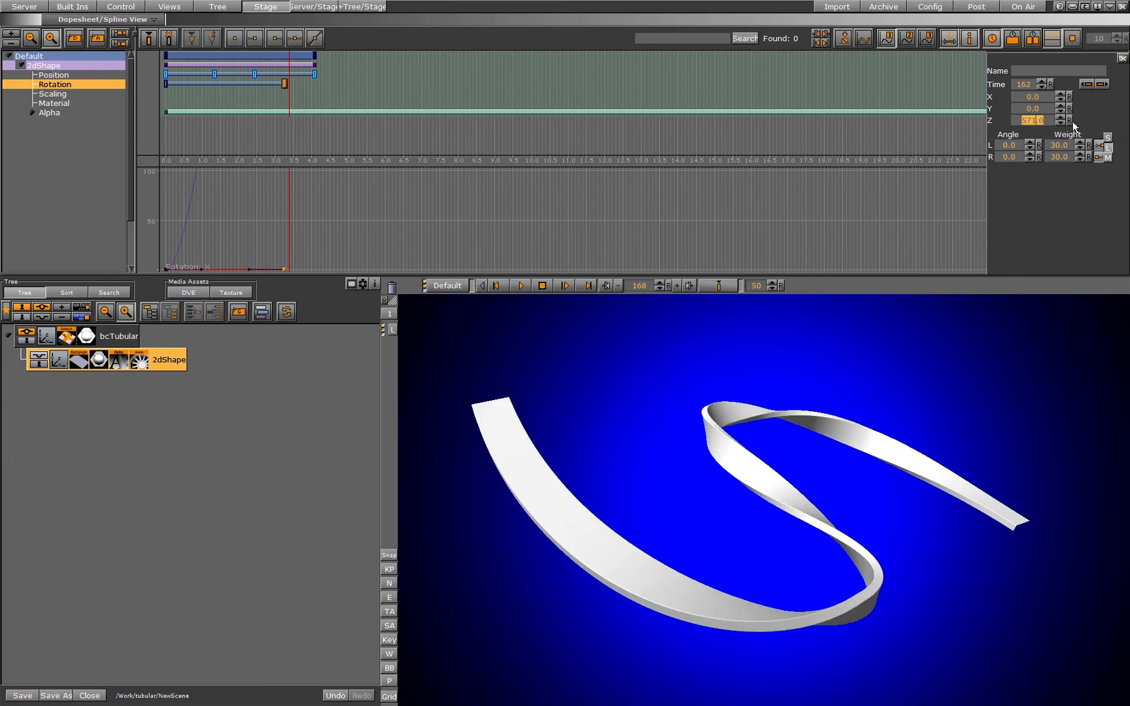
drag(1032, 123, 1089, 122)
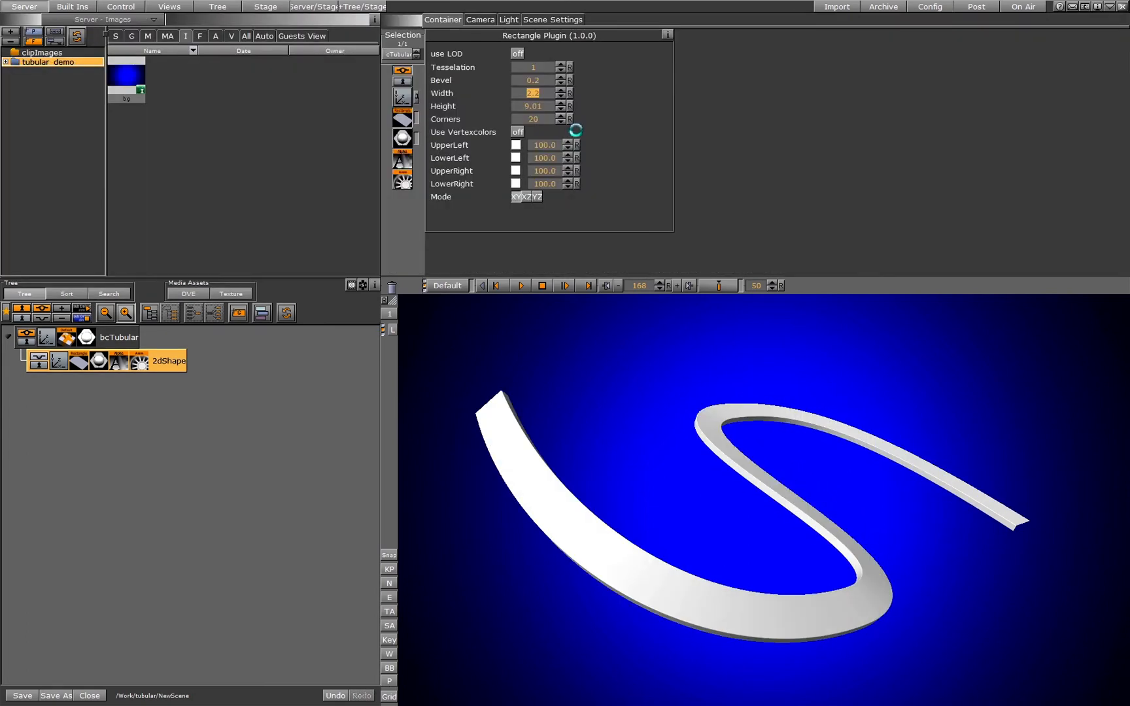
Step: Set the twist offset to 70.7 % and move the last 2dShape rotation keyframe to about 2.86 seconds
click(86, 337)
drag(532, 94, 452, 80)
click(266, 6)
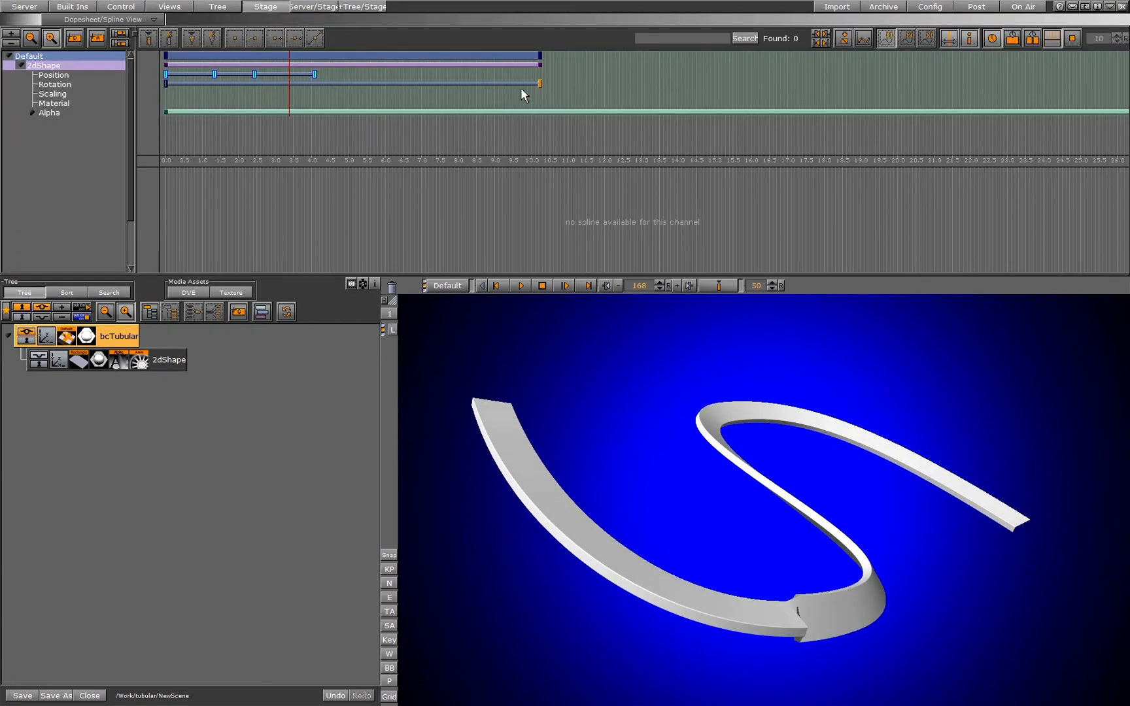
drag(541, 84, 271, 117)
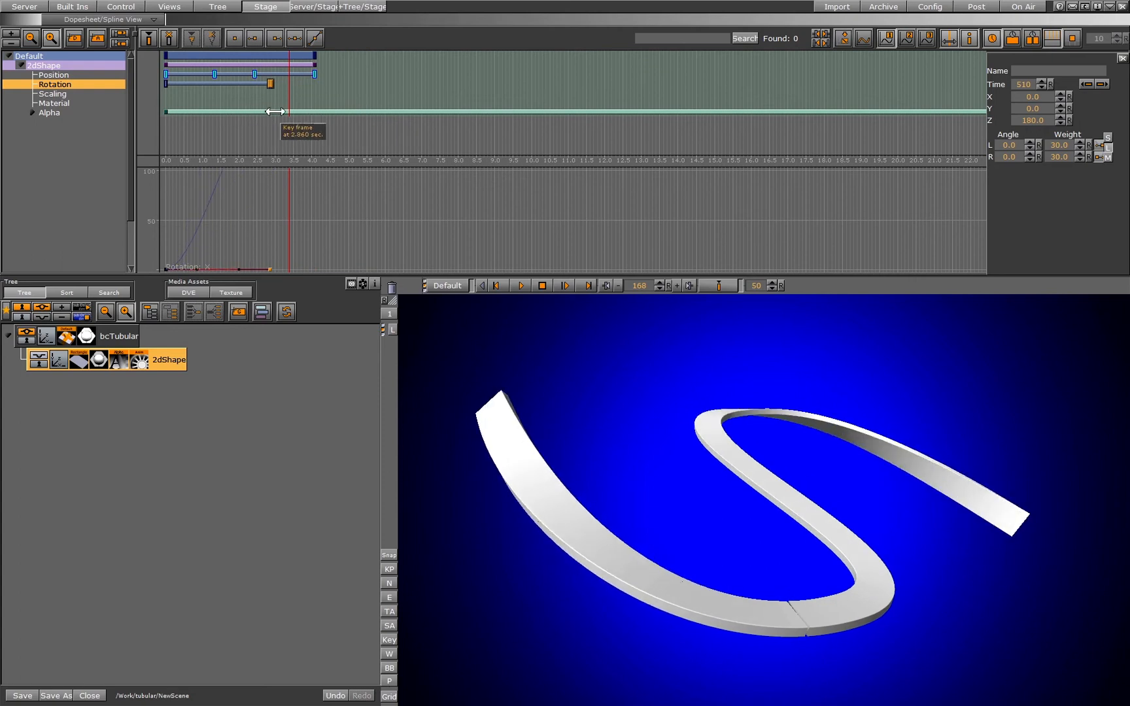
Step: Disable looping for the twist modifier and set its offset to -100 %
click(66, 338)
click(522, 57)
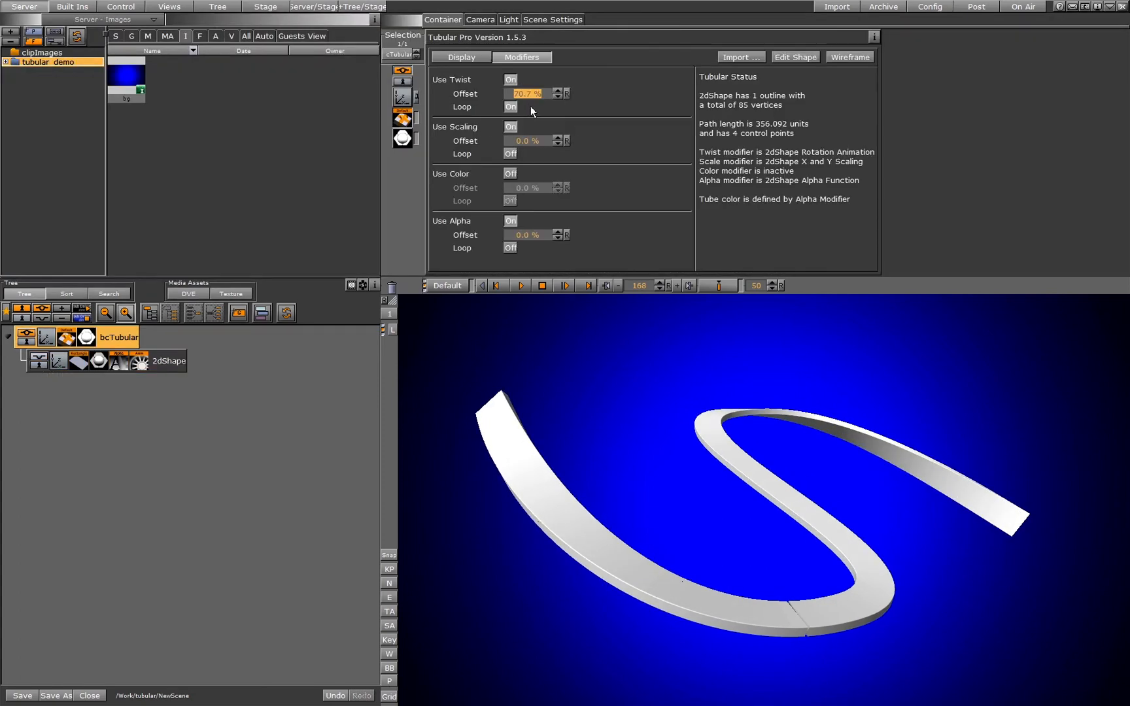
click(510, 108)
drag(524, 99, 463, 95)
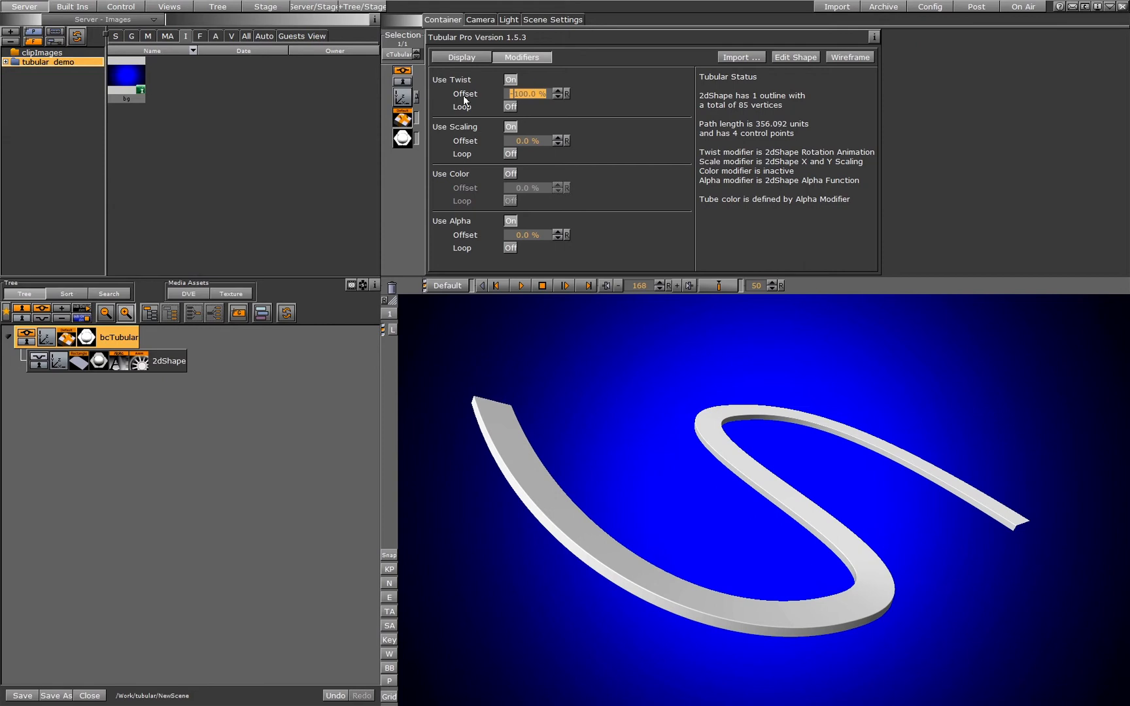
Step: Turn off the twist modifier and switch the scaling modifier off and back on
click(510, 79)
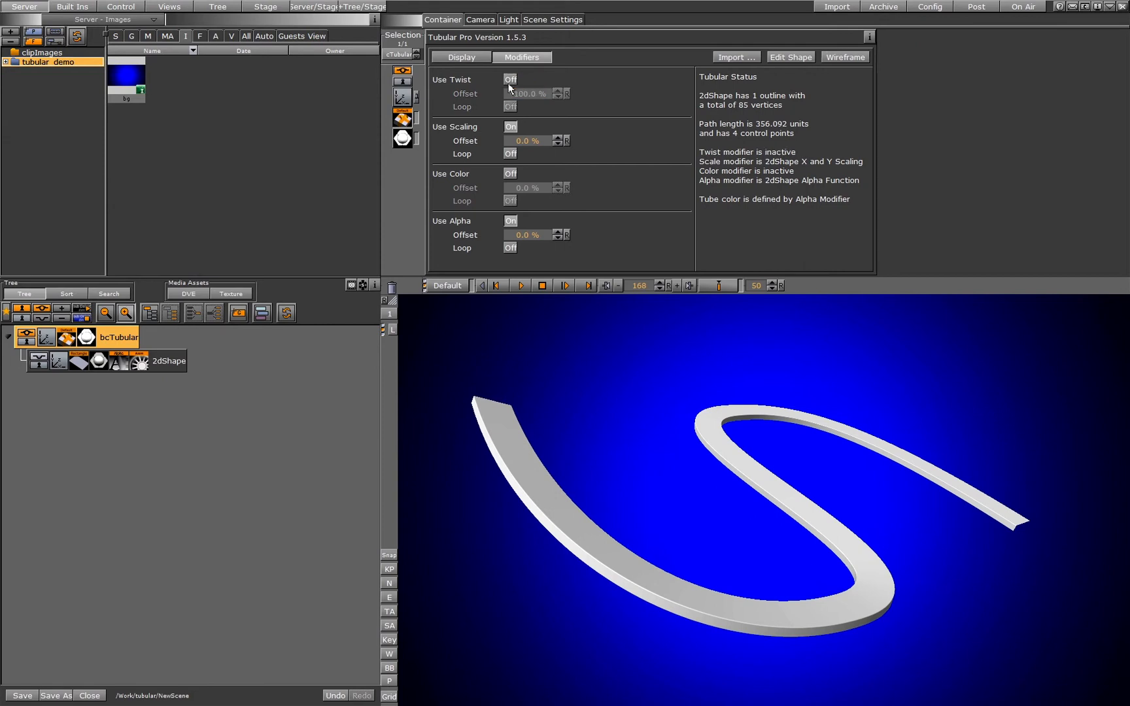
click(514, 128)
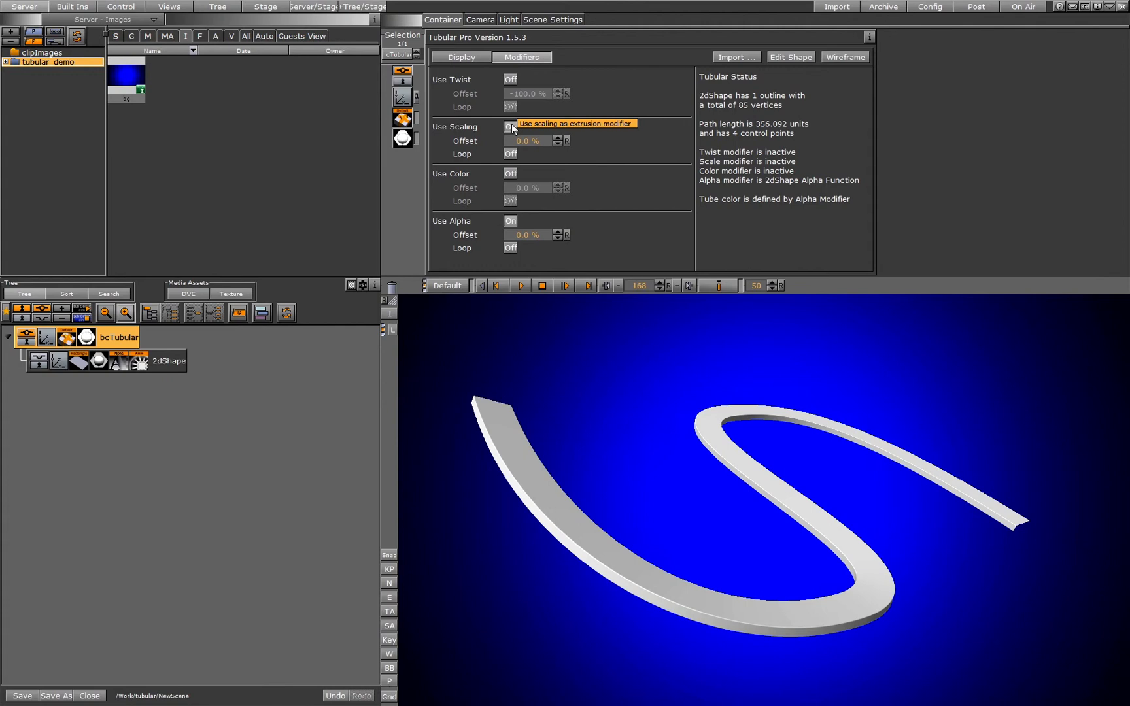
click(510, 127)
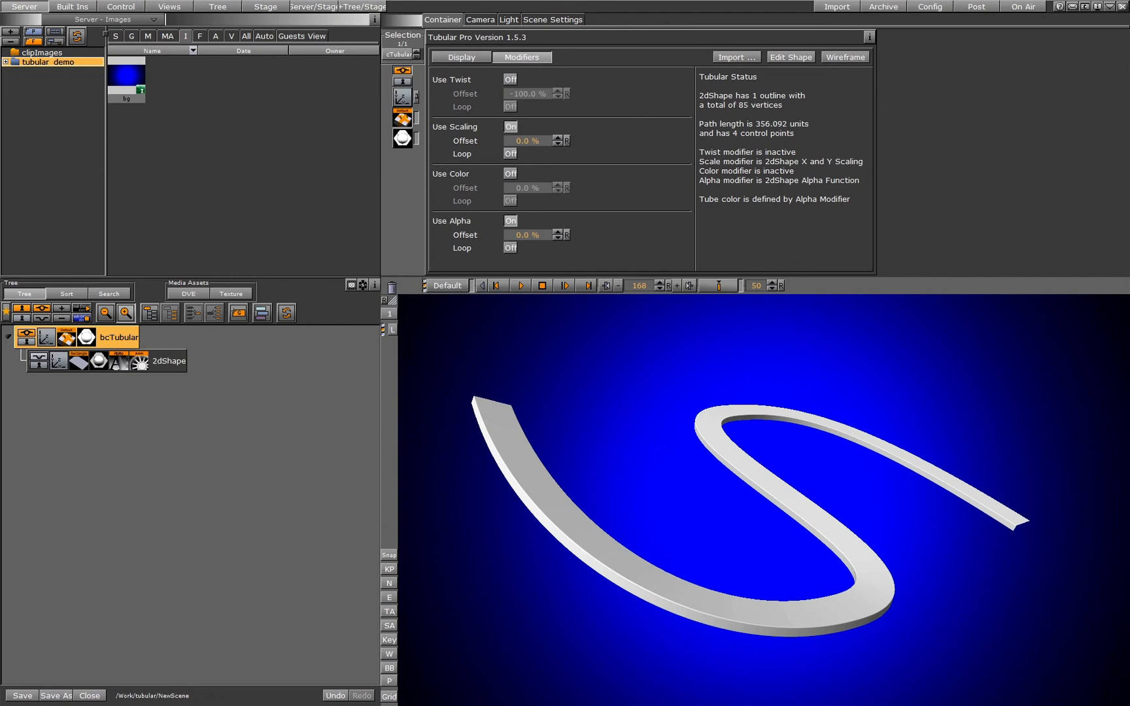
Step: Add scaling keyframes to 2dShape at frames 0 and 110
click(266, 7)
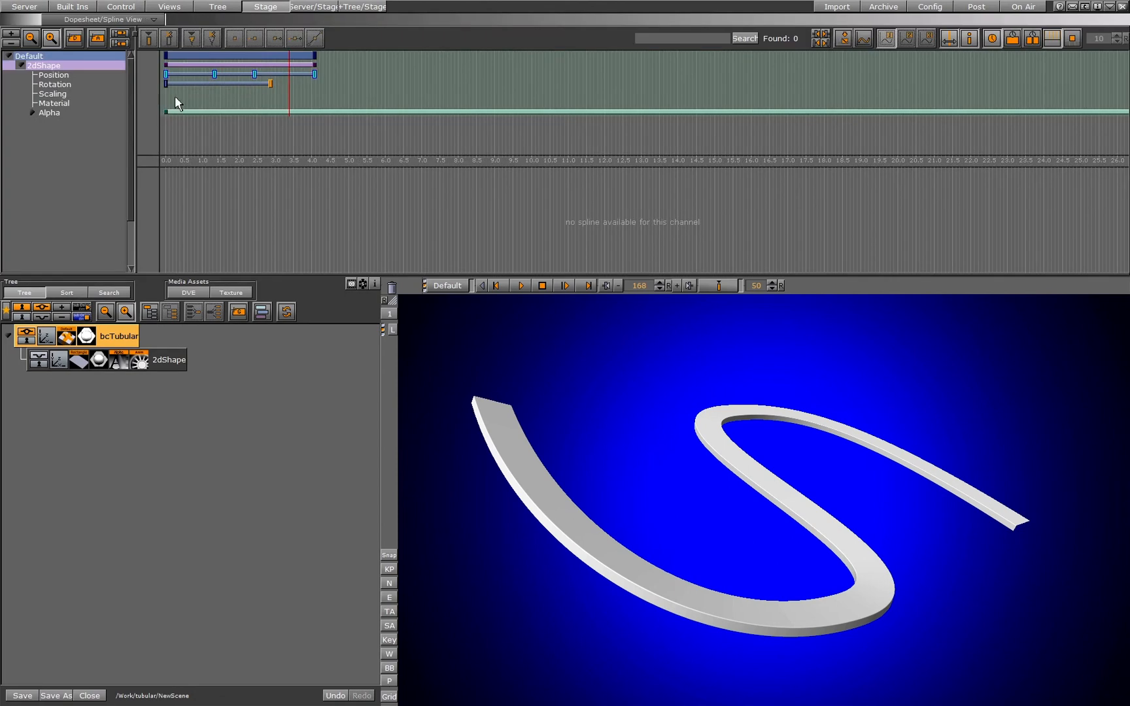
click(61, 92)
click(149, 39)
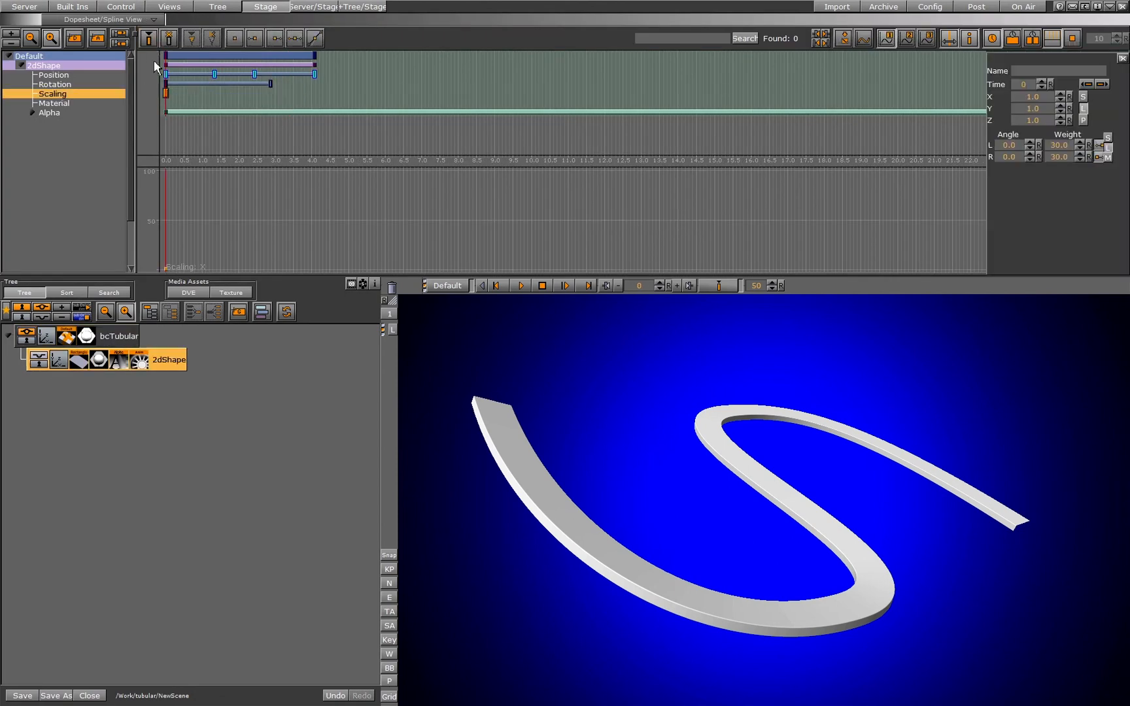
drag(239, 101, 245, 101)
click(148, 38)
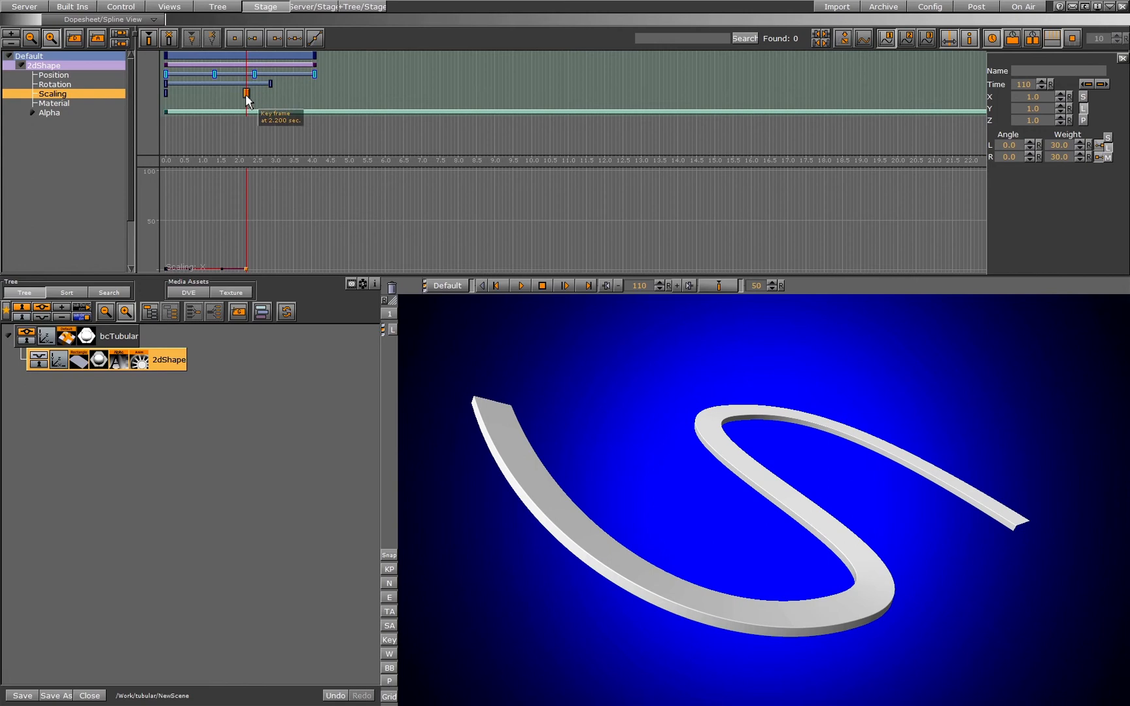
Step: Set the X, Y and Z scaling of the first keyframe to 0 and move the second scaling keyframe to frame 102
drag(206, 98, 163, 93)
click(165, 92)
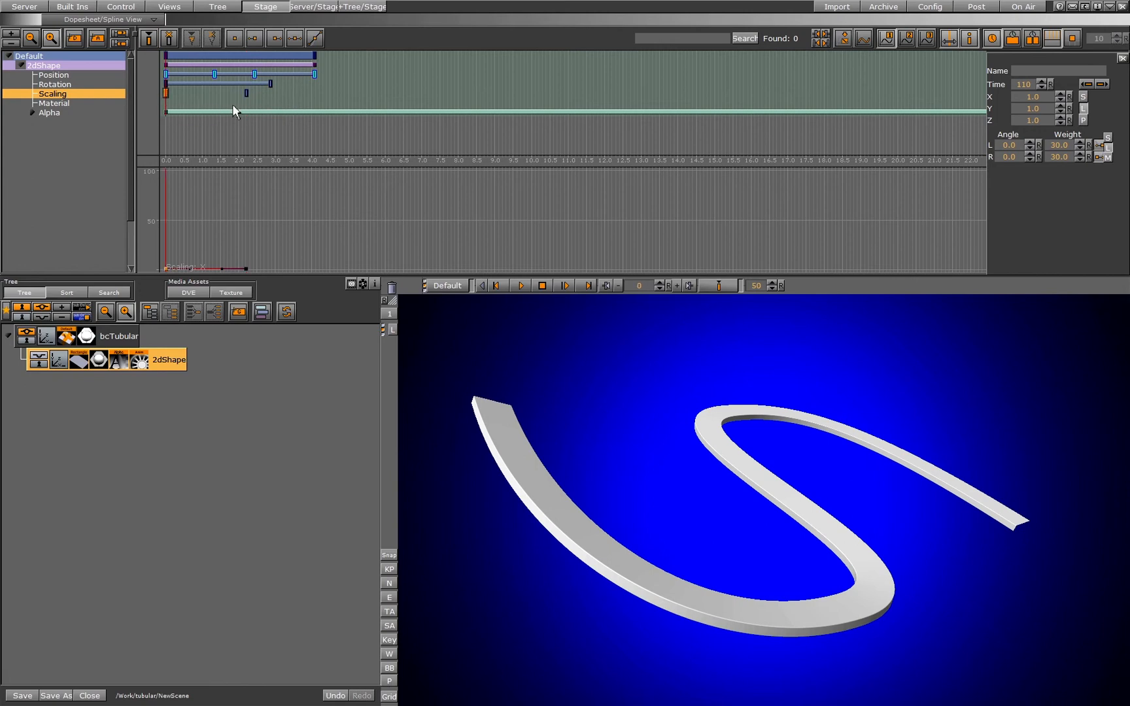
drag(1032, 97, 1114, 97)
click(1070, 98)
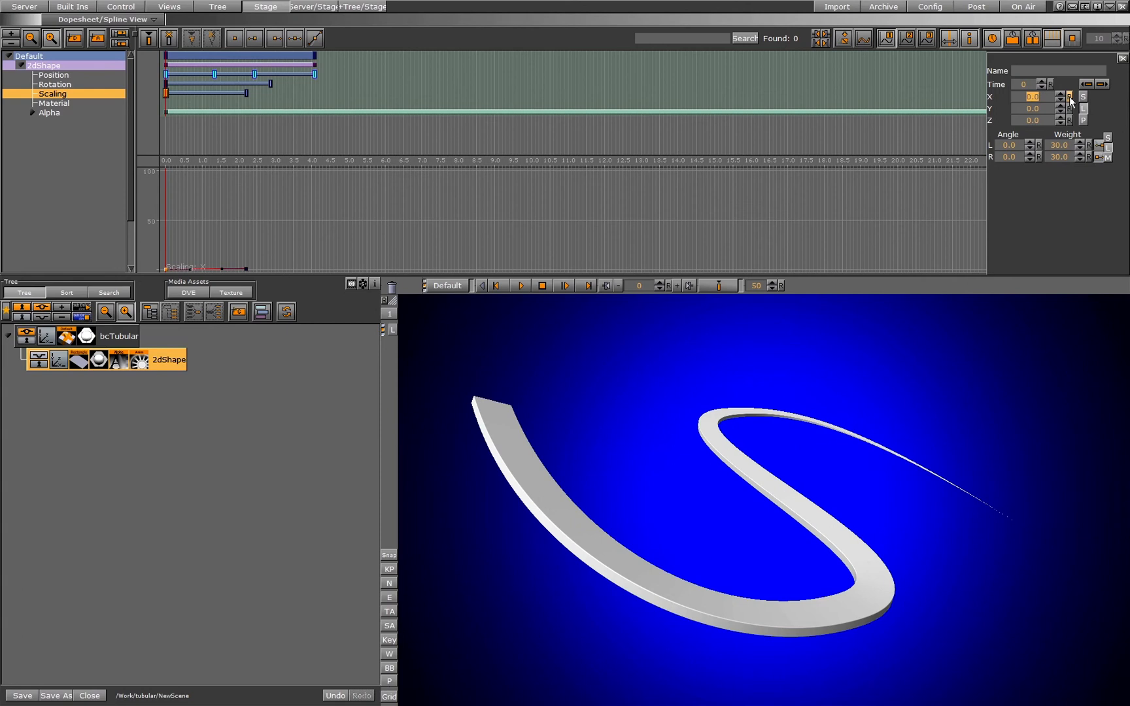
mouse_move(245, 92)
mouse_down()
mouse_move(200, 104)
mouse_move(708, 166)
mouse_move(227, 121)
mouse_move(241, 115)
mouse_up()
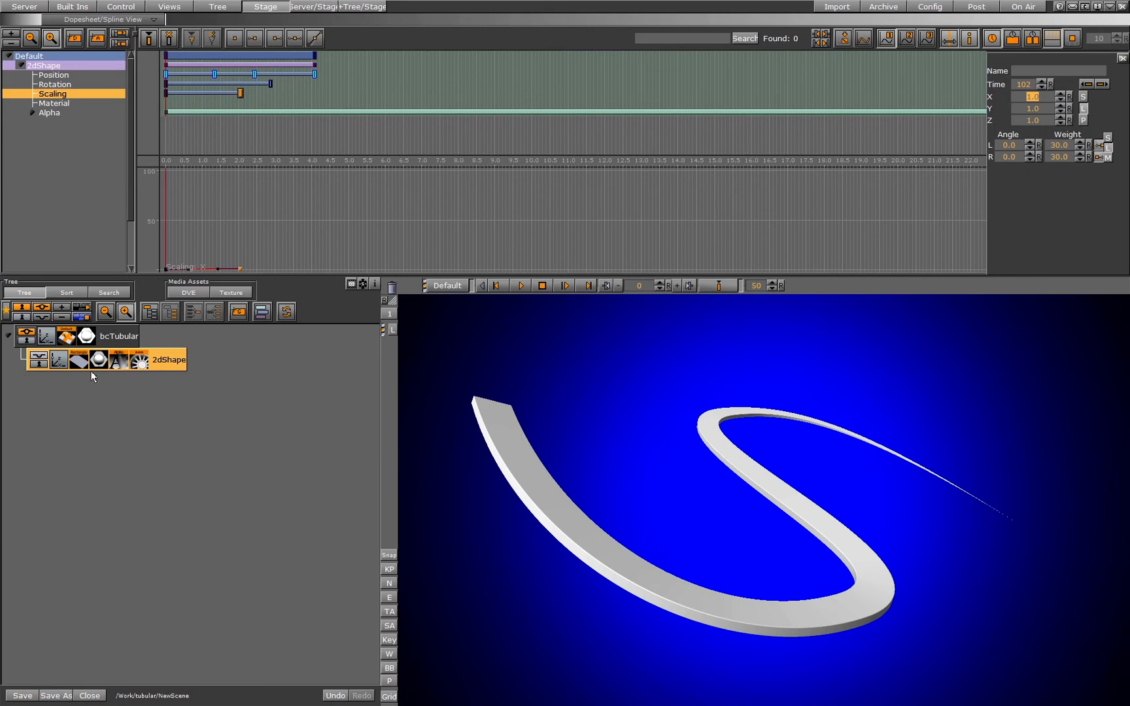
Step: Enable looping for bcTubular's scaling modifier and set its offset to 26.4 %
click(67, 339)
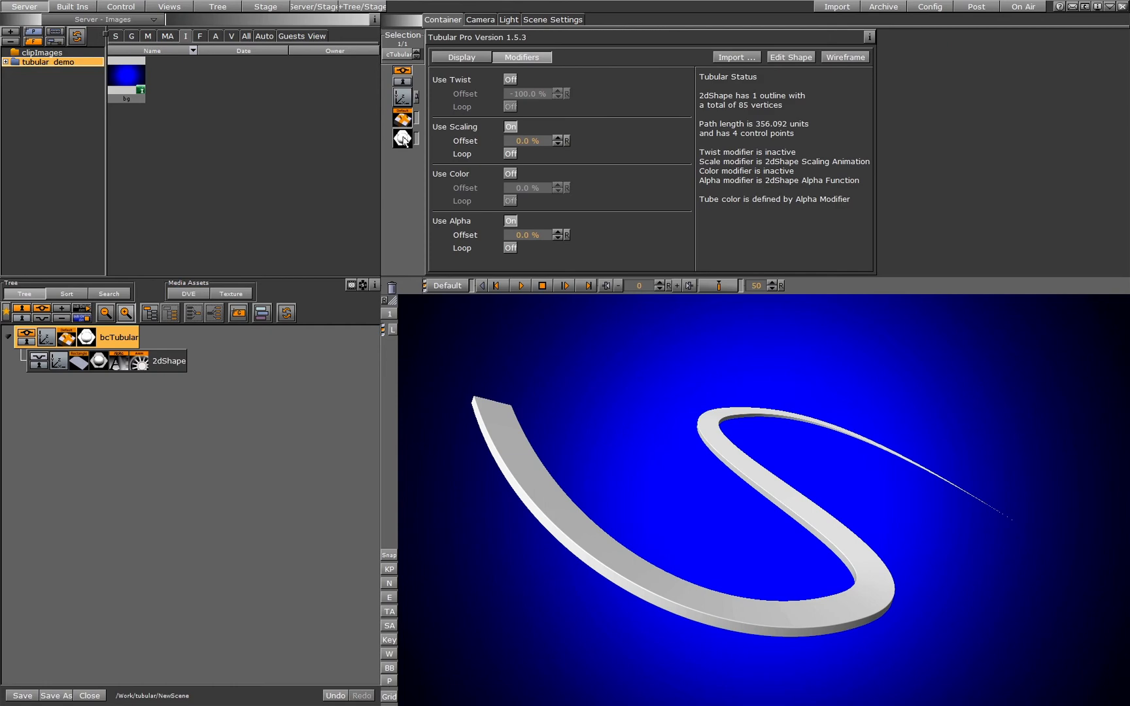
click(510, 155)
drag(527, 142, 537, 149)
Step: Switch bcTubular from the scaling to the color modifier and add 2dShape material keyframes at frames 0, 66 and 130
click(510, 126)
click(511, 174)
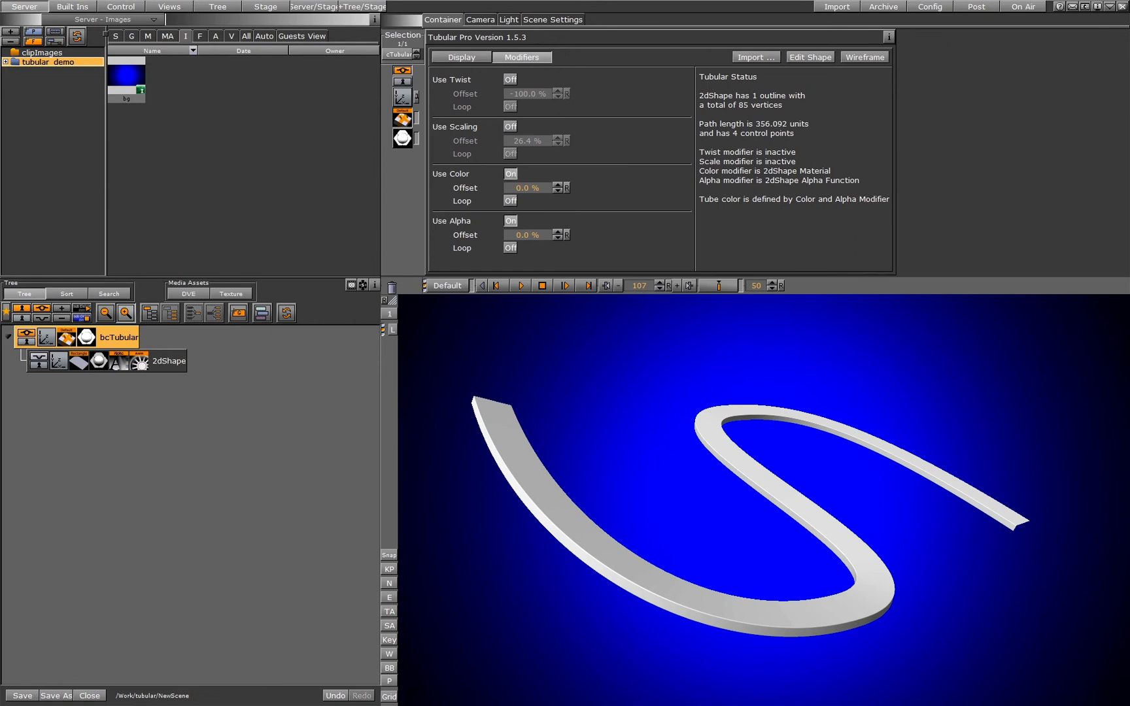
click(265, 6)
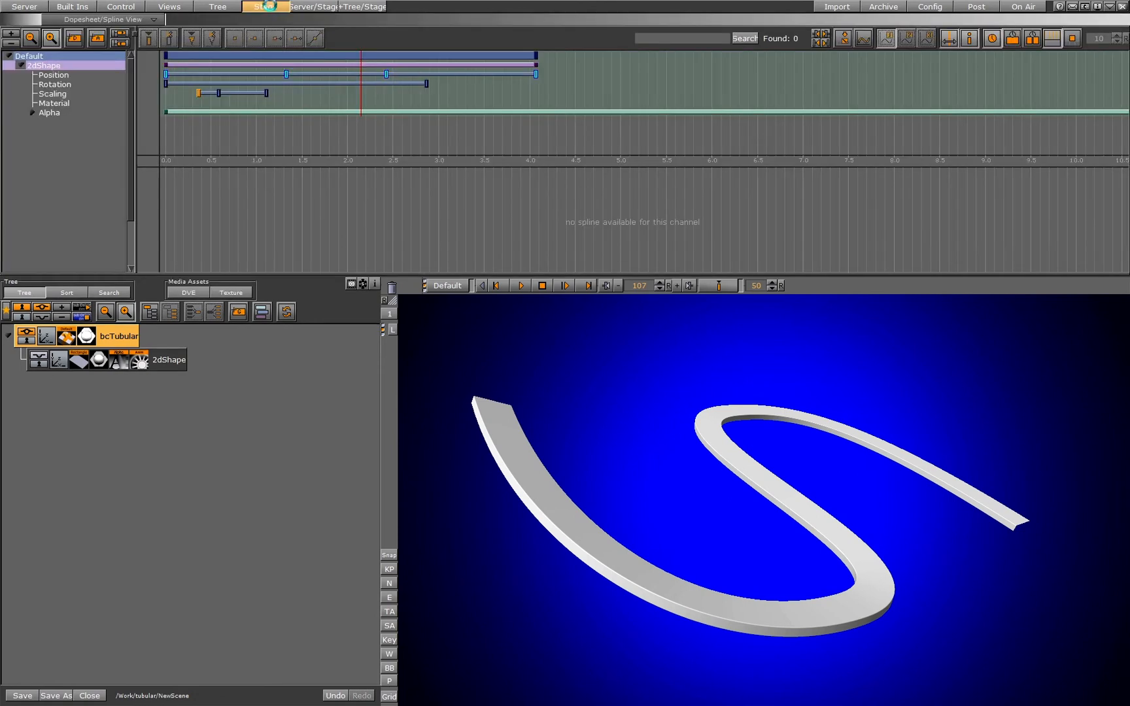
click(52, 104)
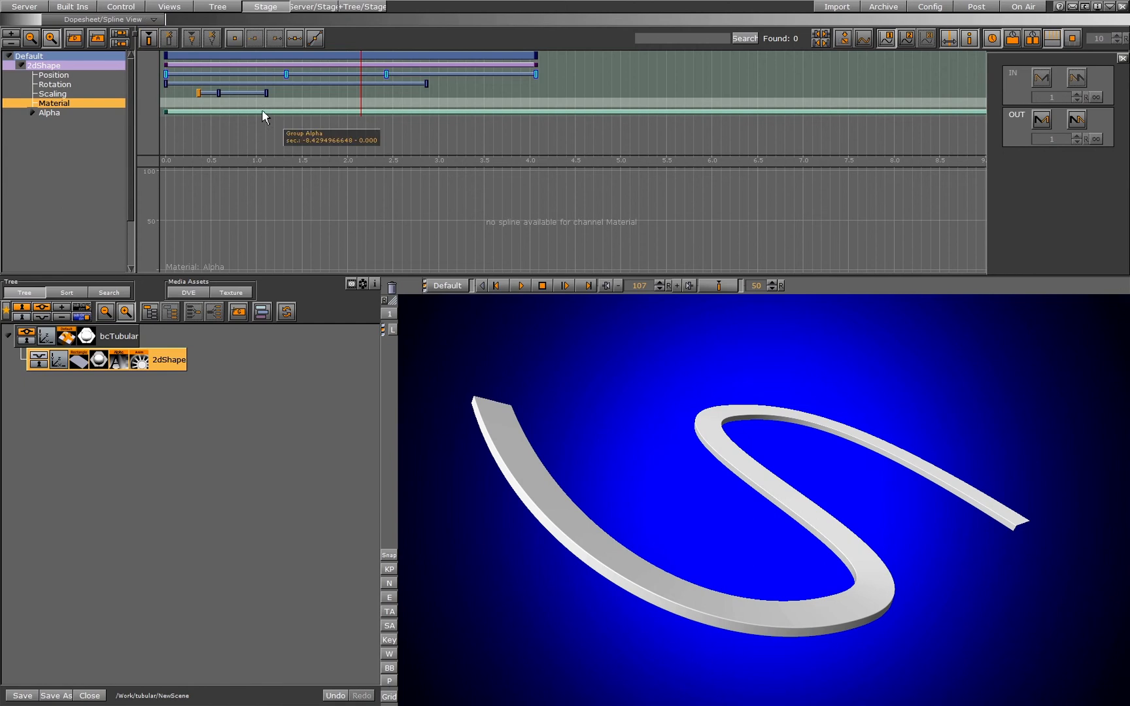
drag(175, 98, 404, 105)
click(149, 39)
click(167, 103)
click(153, 44)
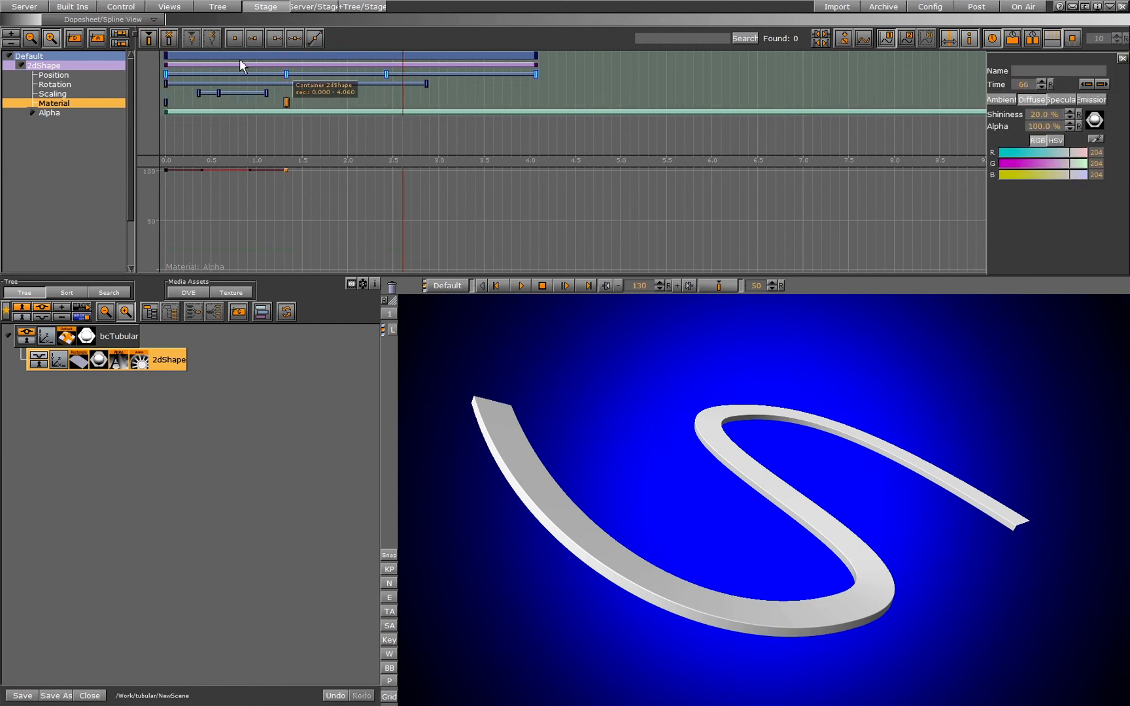
click(147, 40)
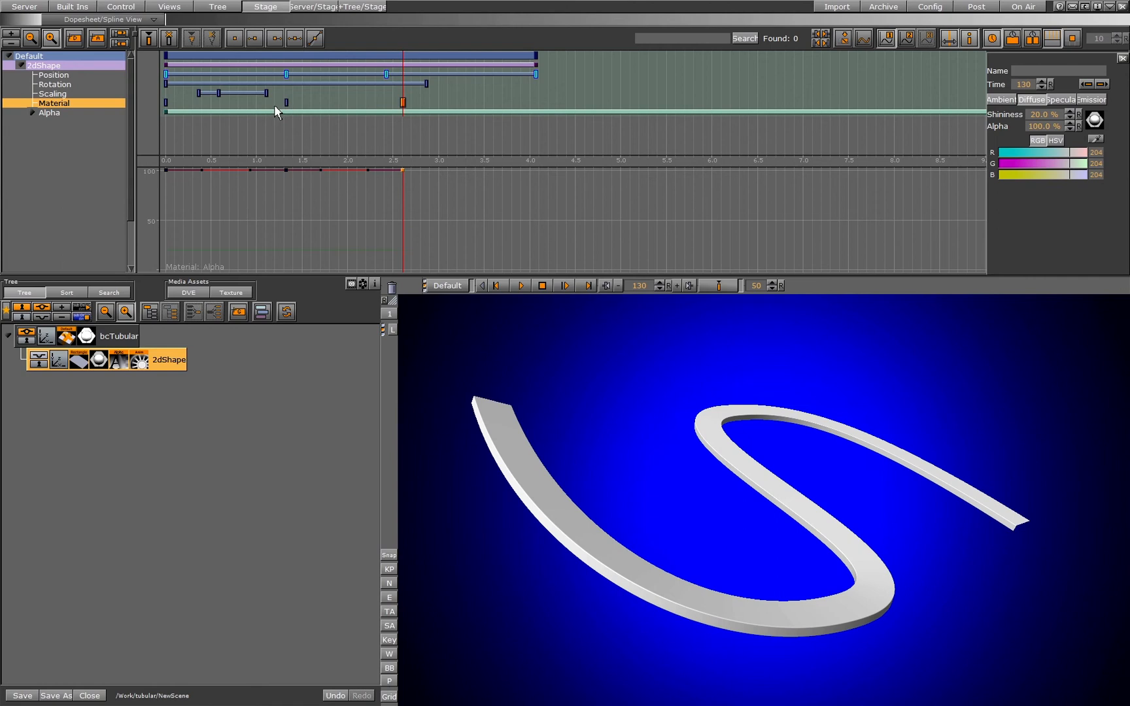
Step: Delete the scaling and rotation animations from the 2dShape container
right_click(56, 92)
click(80, 110)
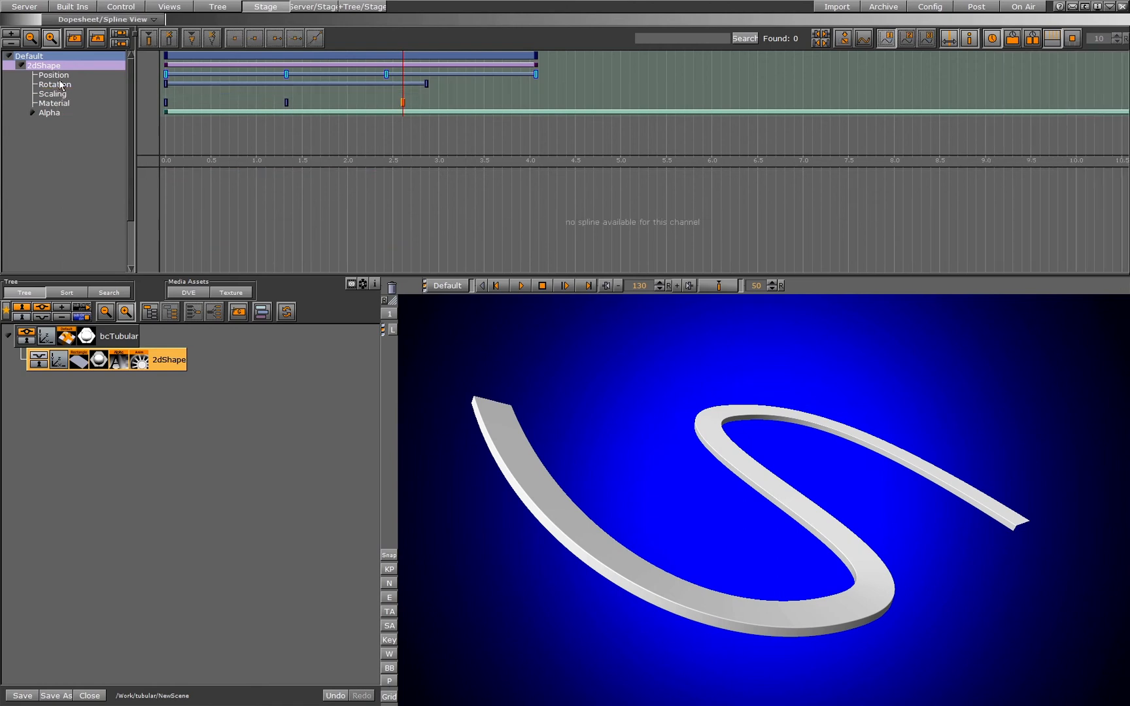
right_click(60, 82)
click(75, 103)
Step: Make the diffuse color of the first material keyframe red using HSV, with saturation at 100
click(164, 106)
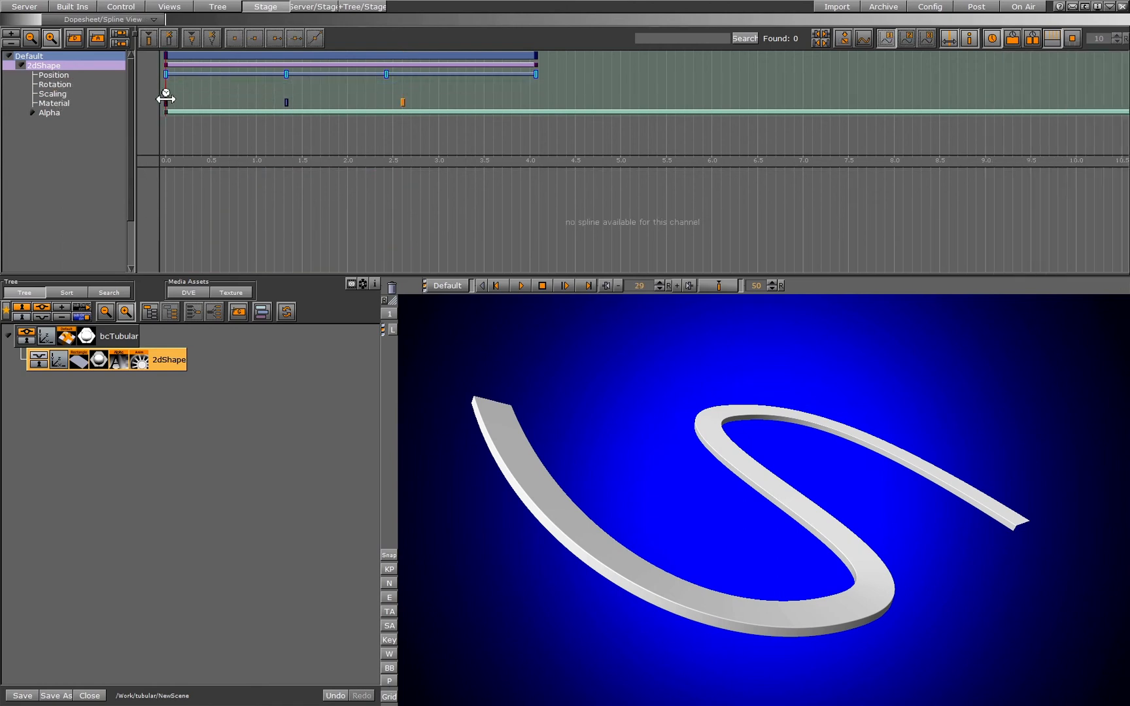
click(164, 106)
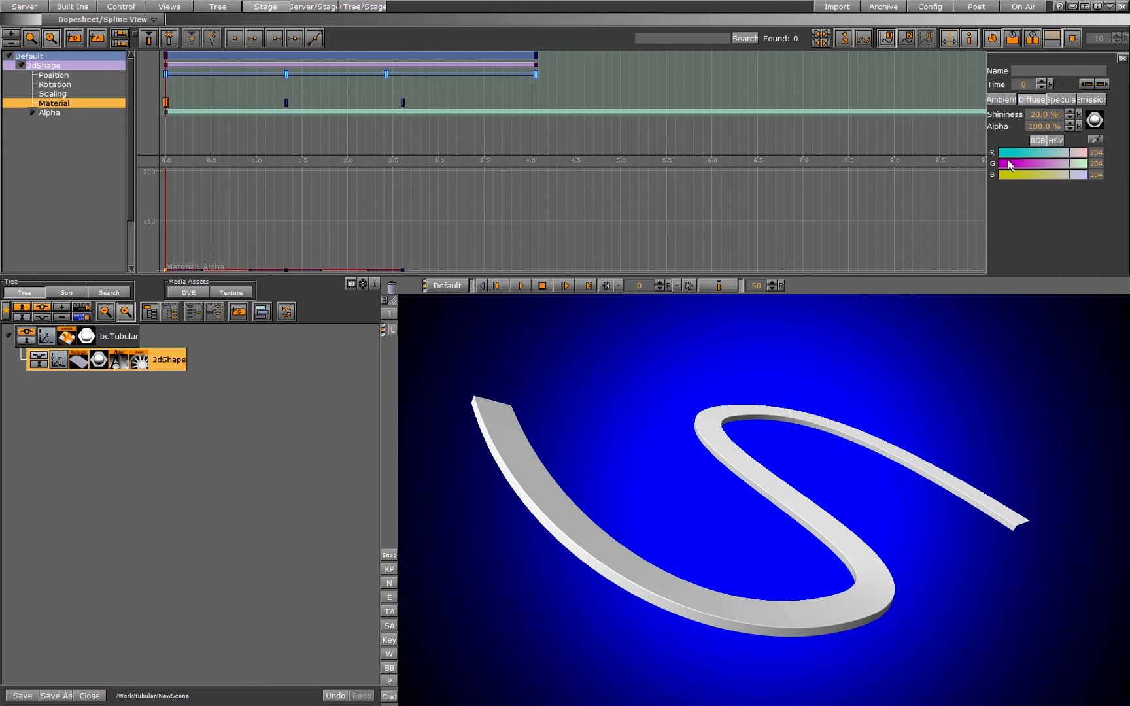
click(1055, 140)
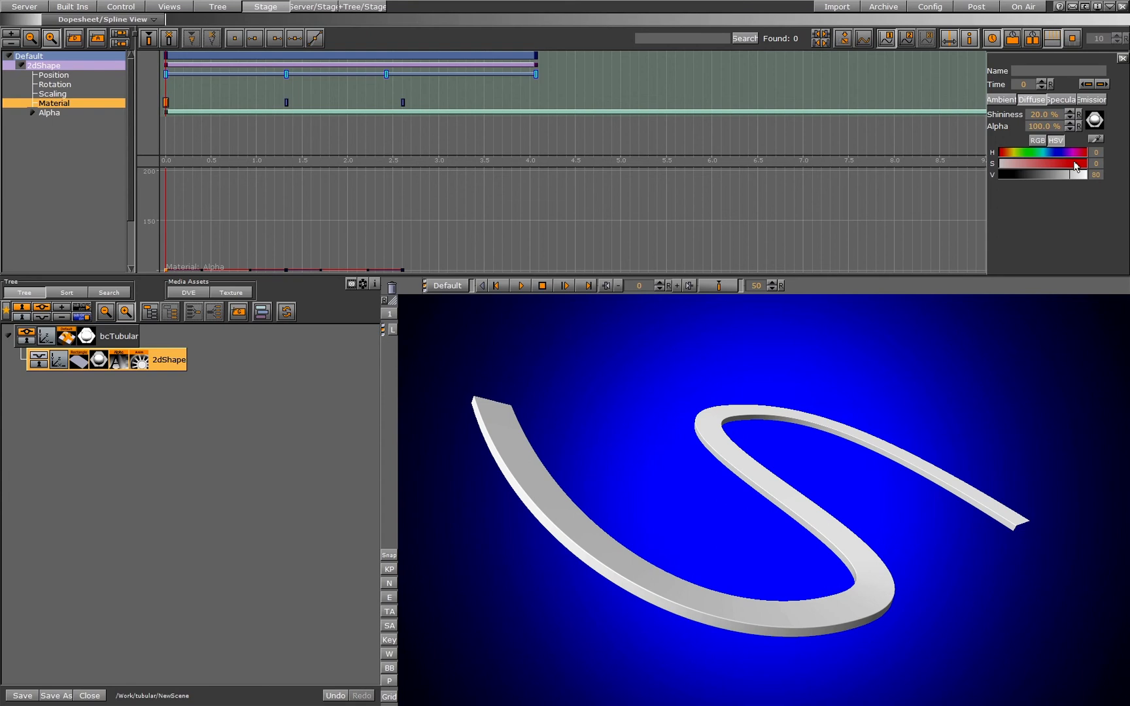
drag(1074, 164, 1122, 168)
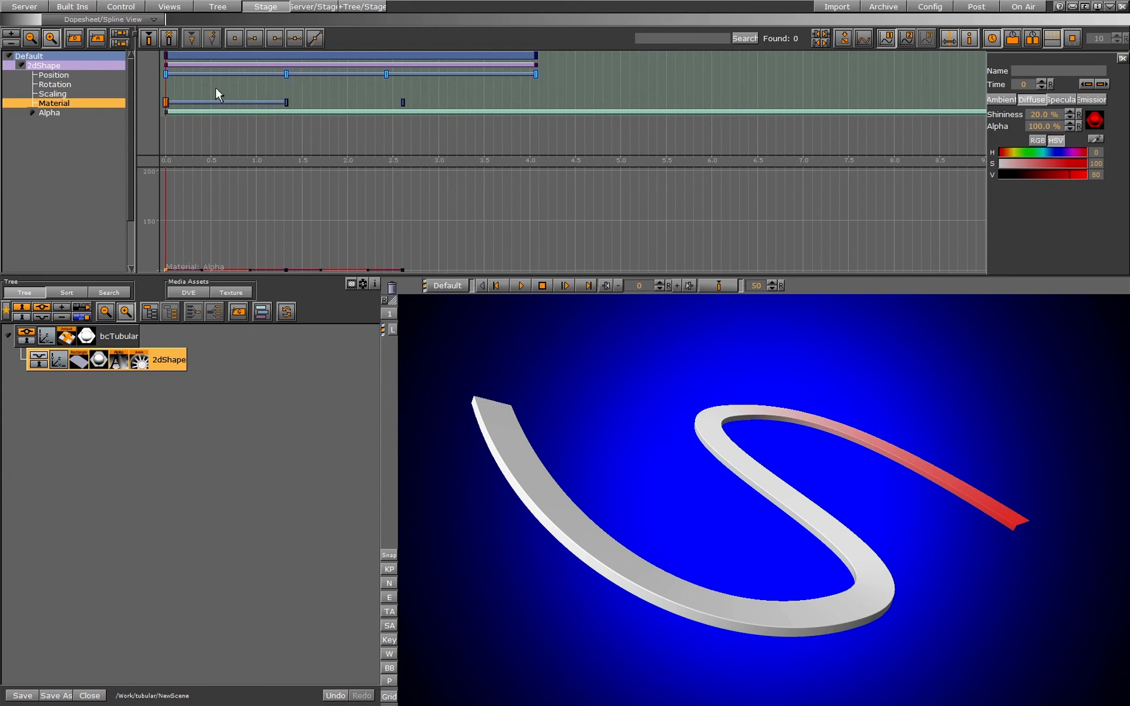
Step: Make the diffuse color of the material keyframe at frame 66 green, with saturation 100 and hue 126
drag(263, 99, 285, 98)
click(287, 105)
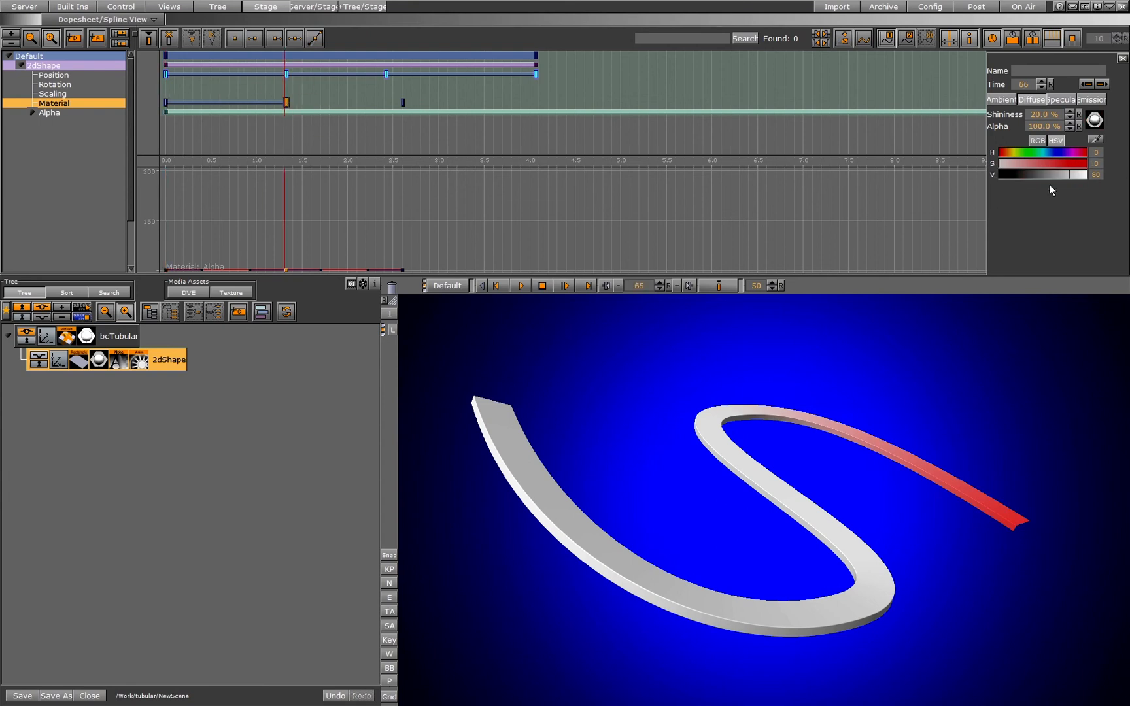
drag(1078, 164, 1028, 156)
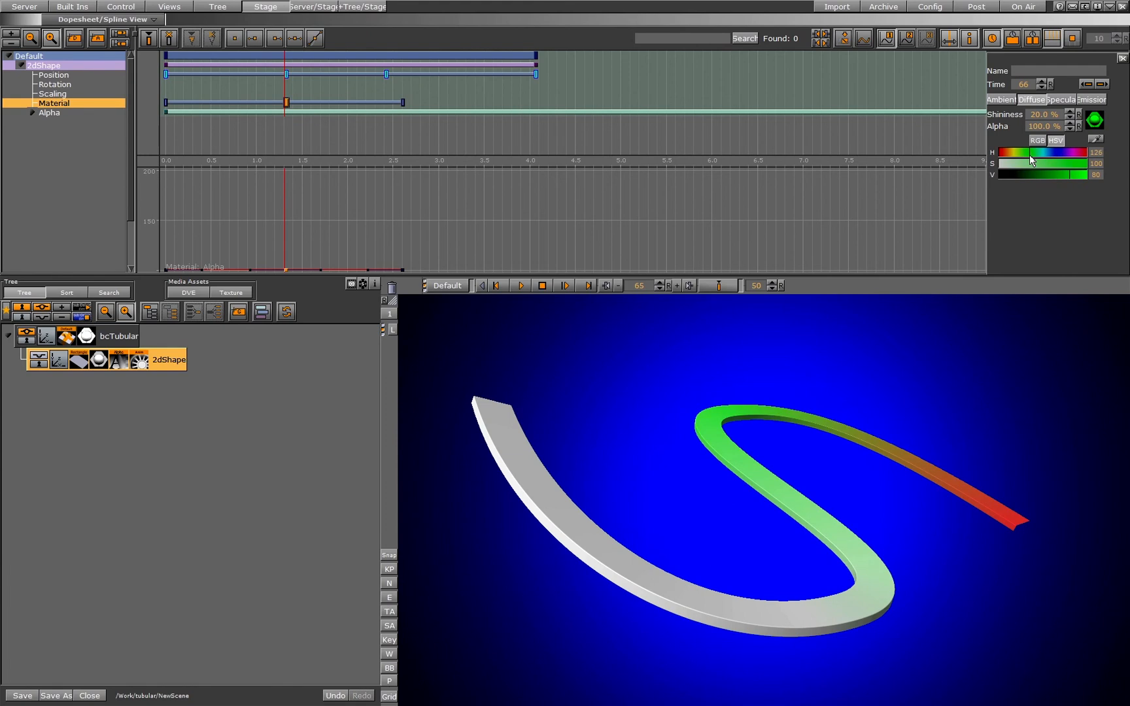
Step: Make the diffuse color of the material keyframe at frame 130 magenta, with hue 298, saturation 100 and value 100
drag(319, 105, 399, 108)
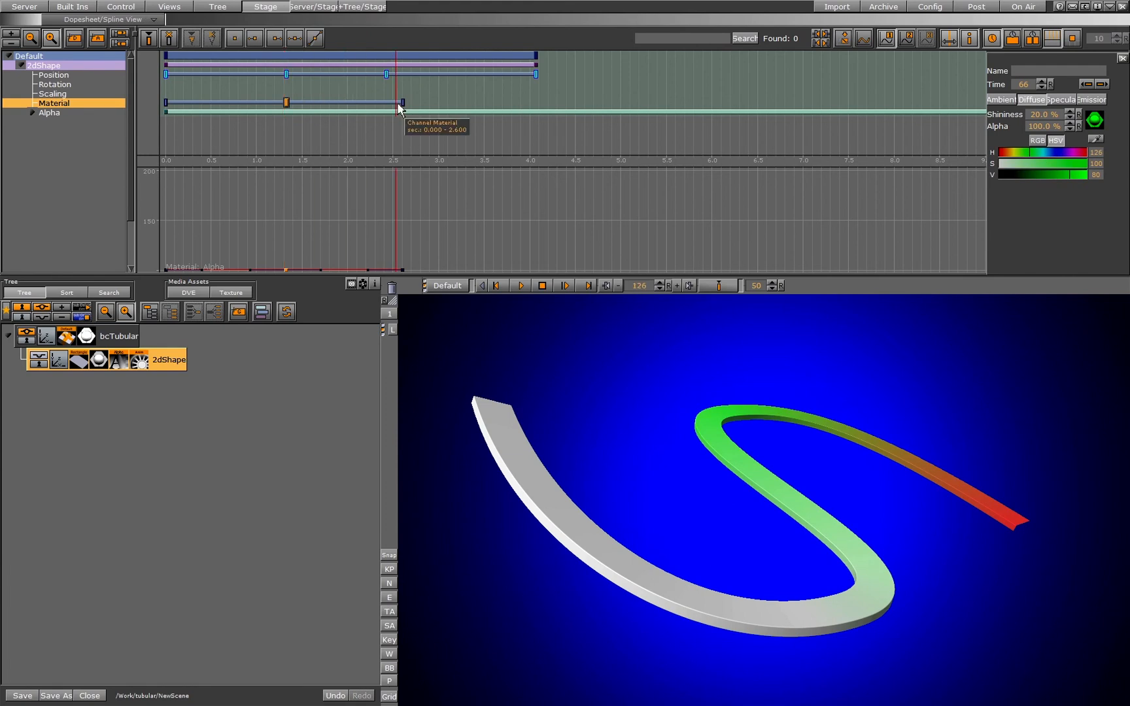
click(403, 102)
drag(1049, 166, 1116, 172)
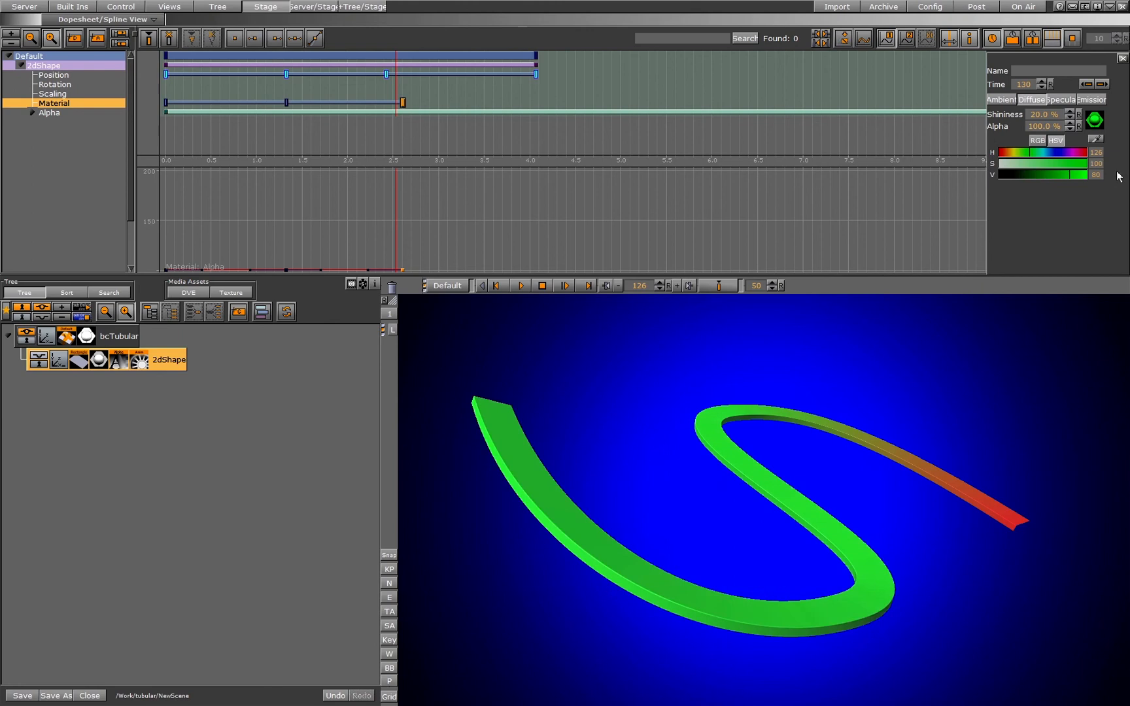
drag(1016, 155, 1080, 177)
click(1071, 152)
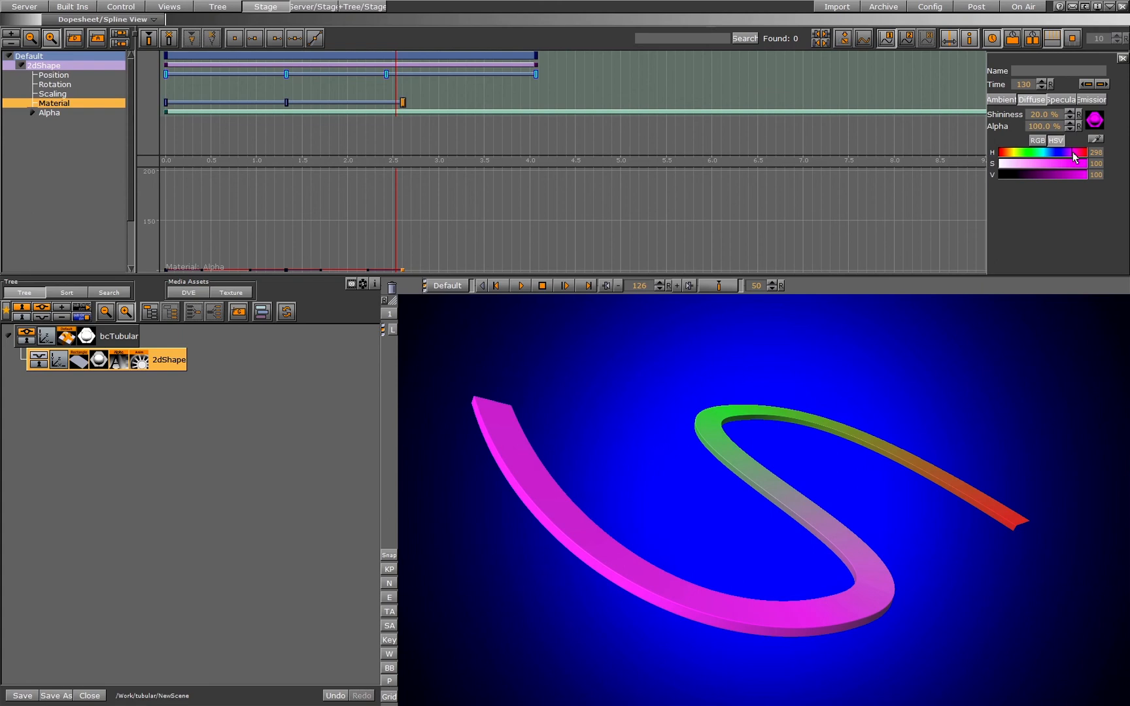
Step: Try shifting bcTubular's color modifier offset without looping, and again up to 294% with looping on
click(66, 337)
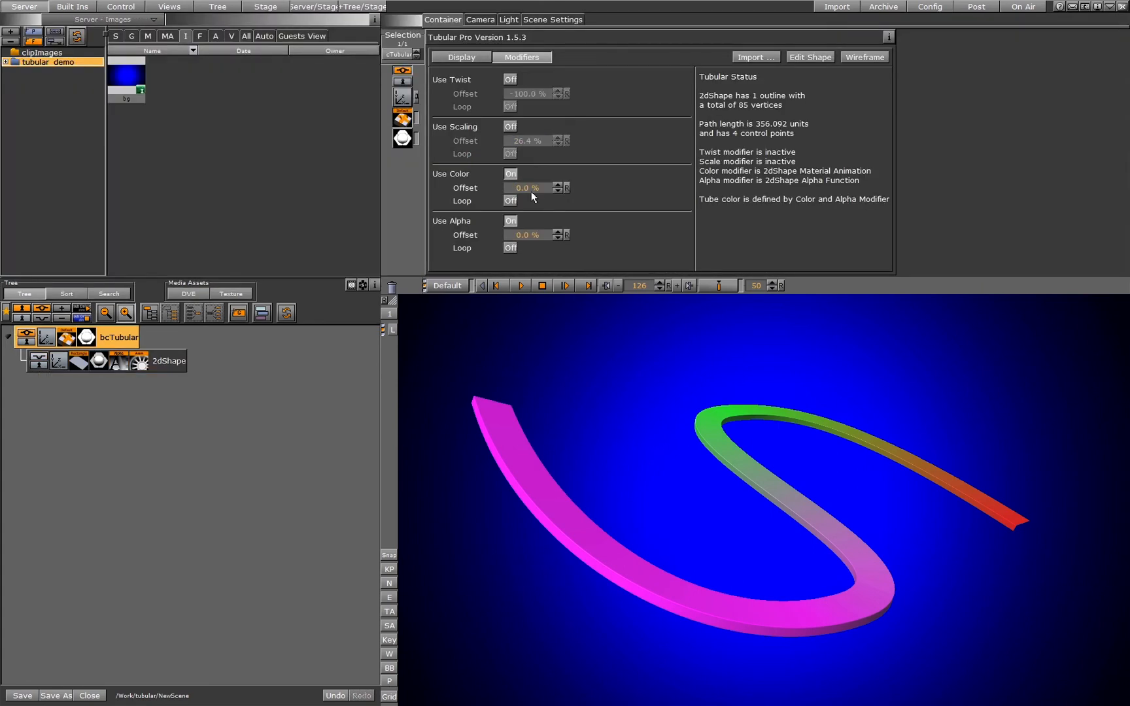
drag(526, 187, 556, 233)
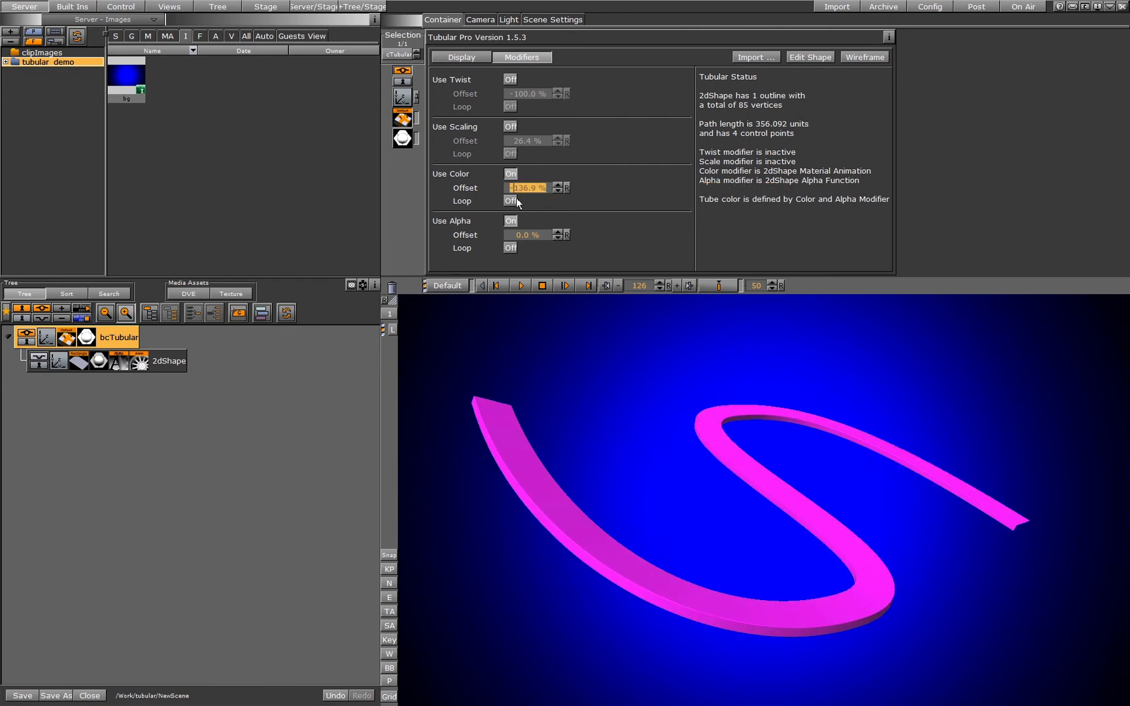
click(510, 201)
click(566, 188)
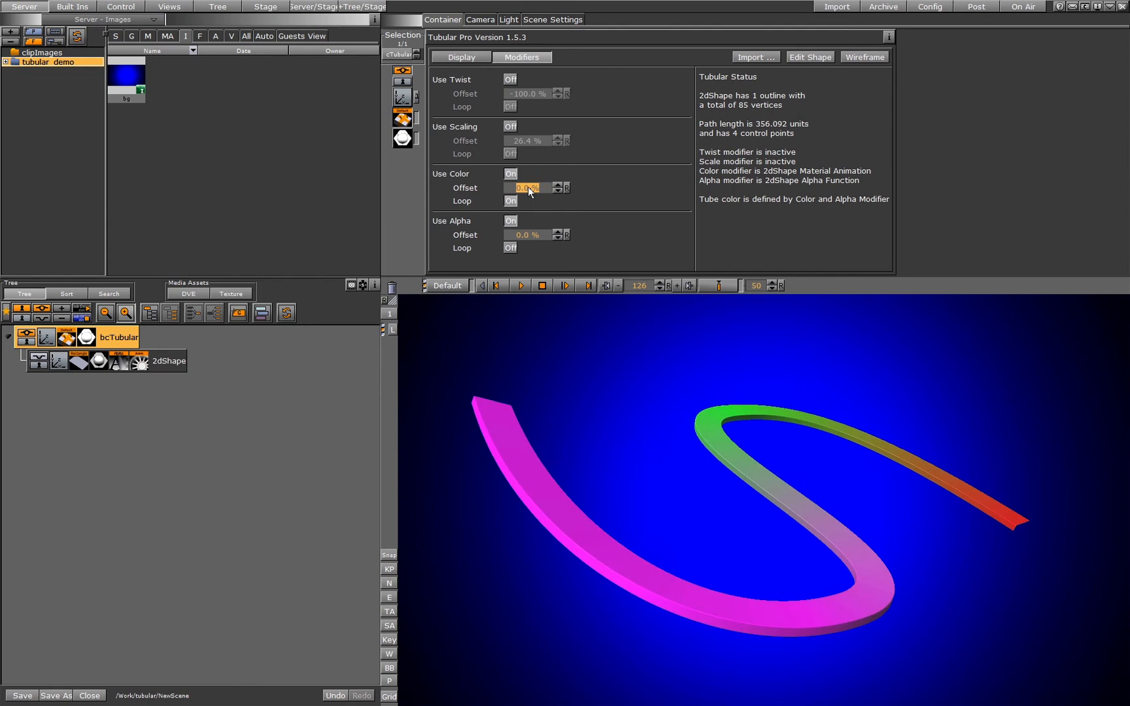
drag(527, 188, 600, 208)
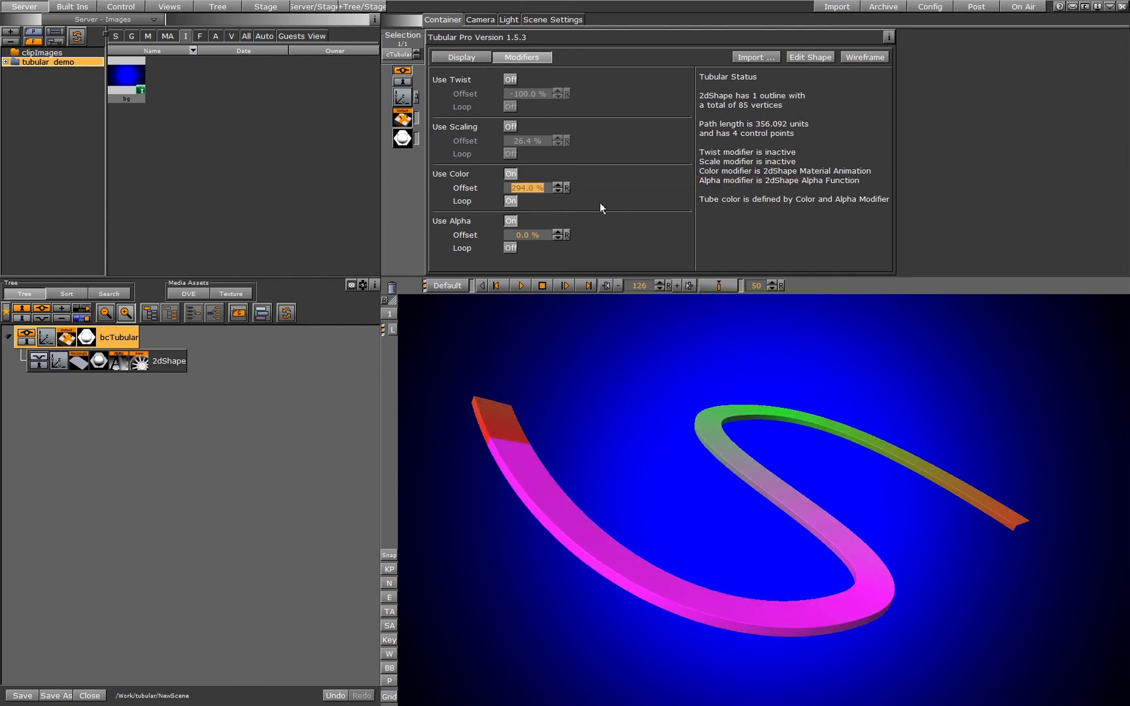
Step: Turn off looping for the color modifier and set its offset to 0%
click(511, 174)
click(510, 174)
click(511, 201)
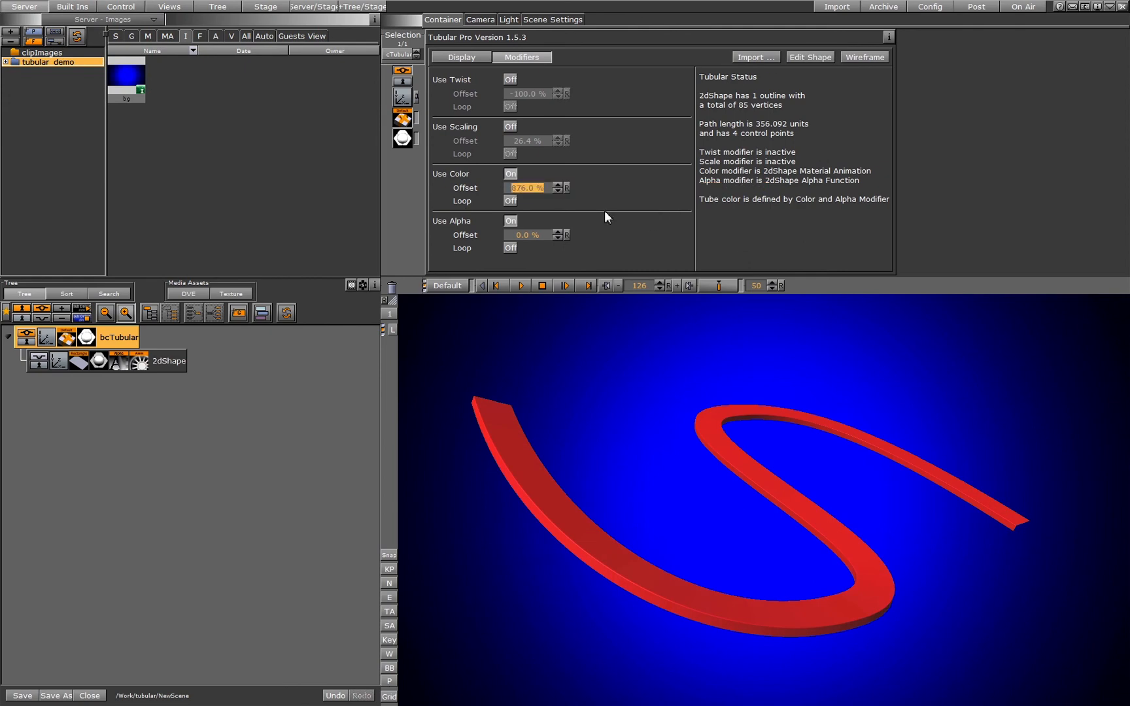
text(0)
key(Return)
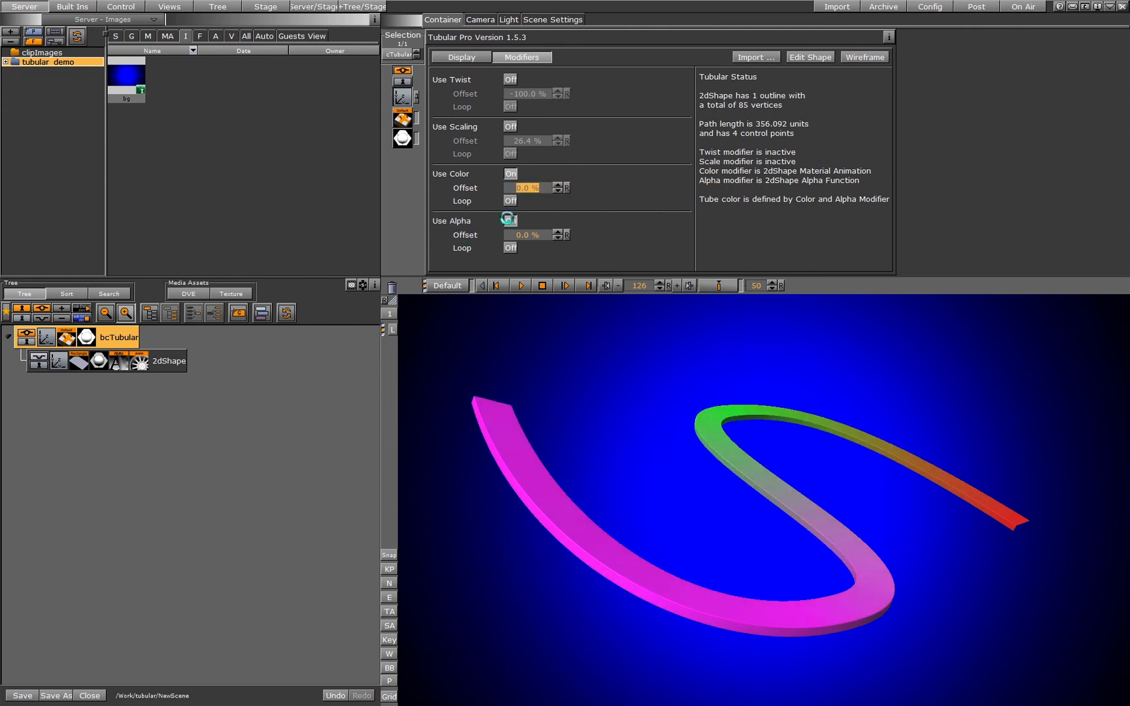
Step: Bring the green-to-red section of the tube closer to the camera by setting bcTubular's Z position to about 411
click(403, 98)
mouse_move(481, 152)
mouse_down()
mouse_move(499, 151)
mouse_move(481, 152)
mouse_up()
drag(485, 103, 558, 103)
drag(543, 104, 521, 104)
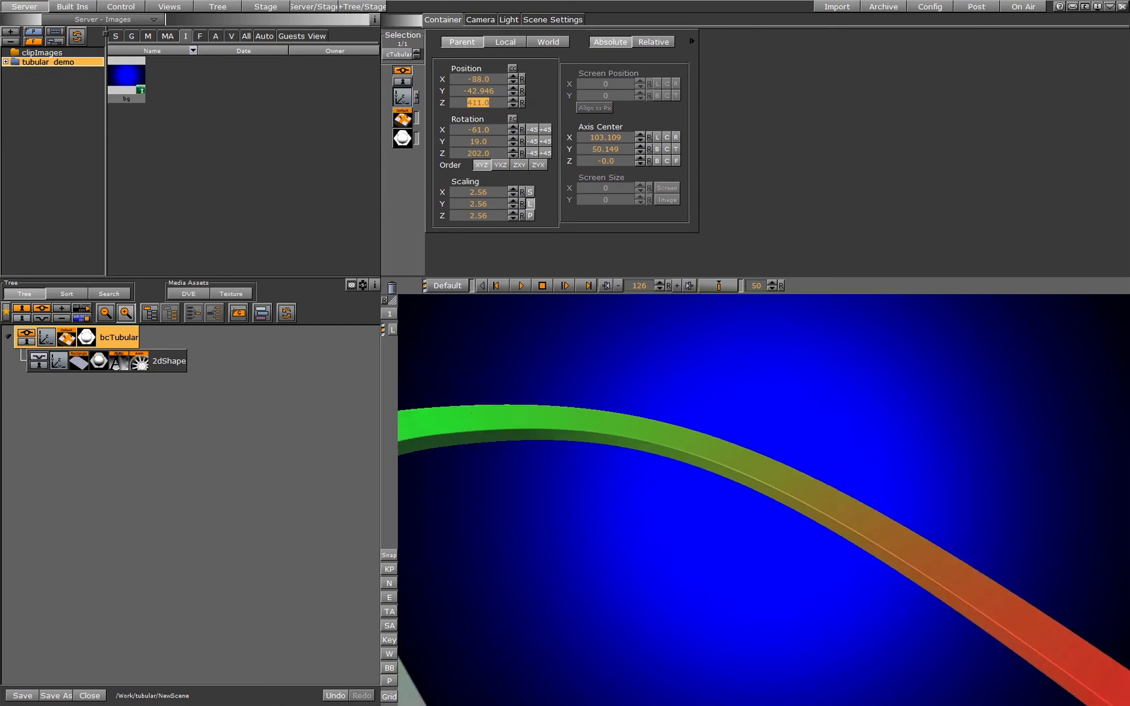
Step: Delete the middle material keyframe of 2dShape and bring the remaining material keyframes close together
click(265, 6)
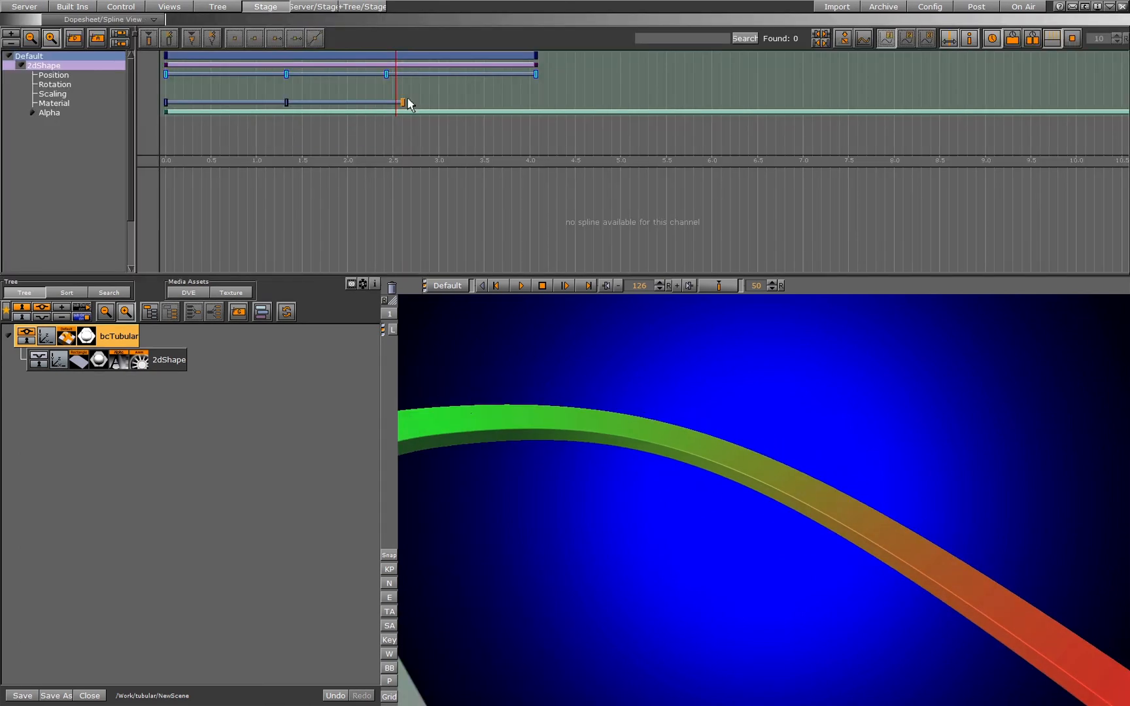
drag(404, 105, 241, 109)
click(308, 106)
key(Delete)
click(248, 96)
scroll(248, 97, up, 5)
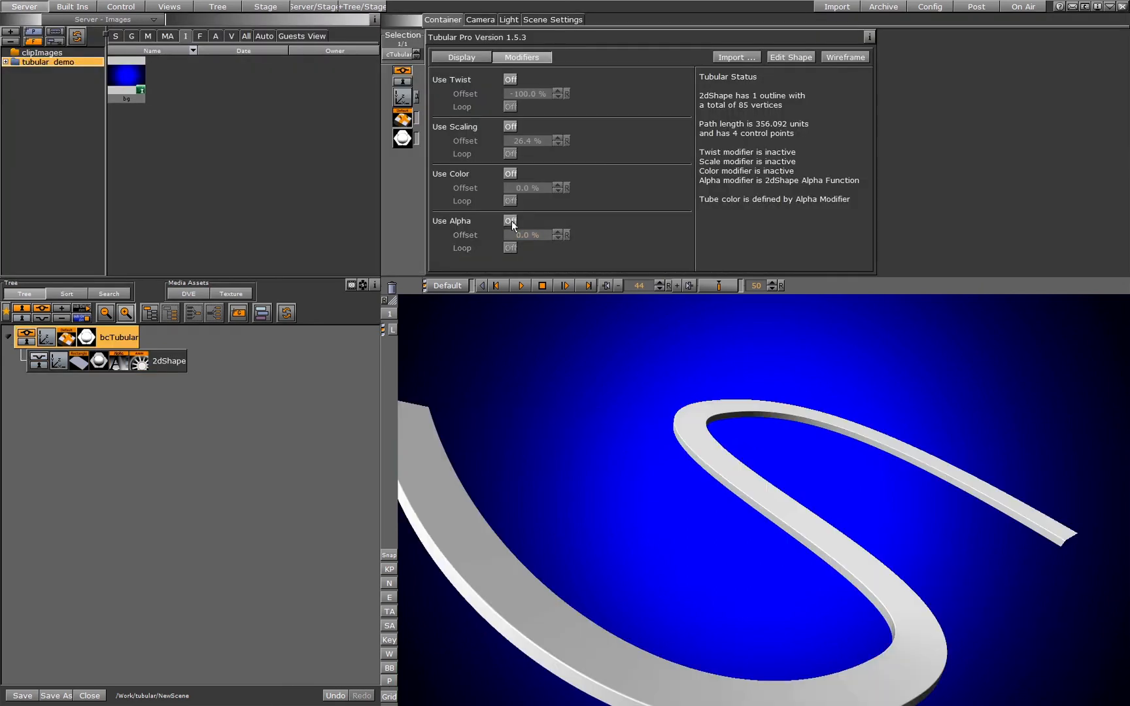
Step: Activate the alpha modifier on bcTubular in place of the color modifier and delete the material animation from 2dShape
click(510, 221)
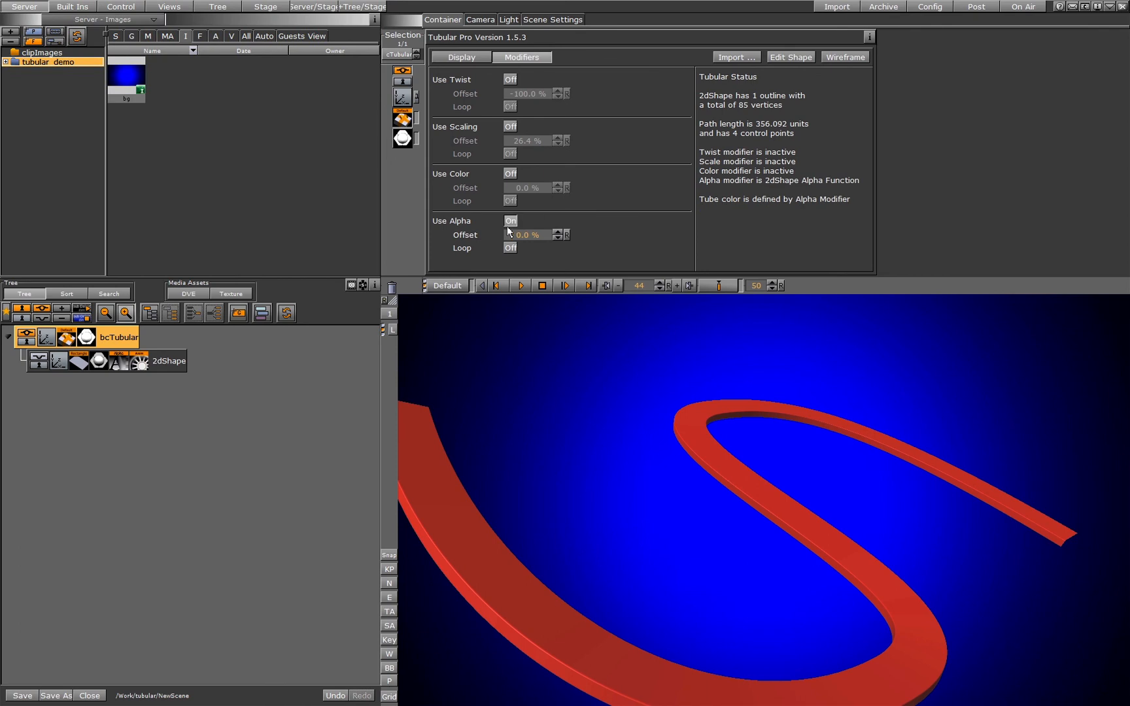
click(265, 7)
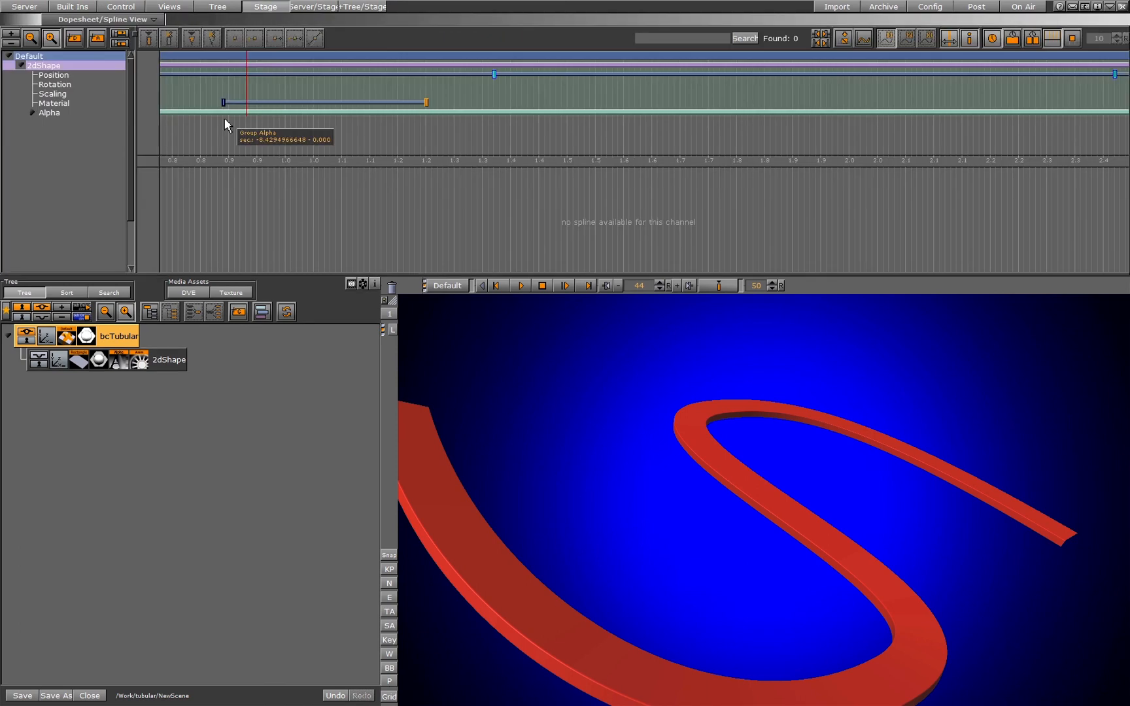
click(47, 103)
right_click(47, 103)
click(70, 127)
Step: Add alpha keyframes to 2dShape at frames 0 and 128, with an alpha value of 0 on the second one
click(33, 113)
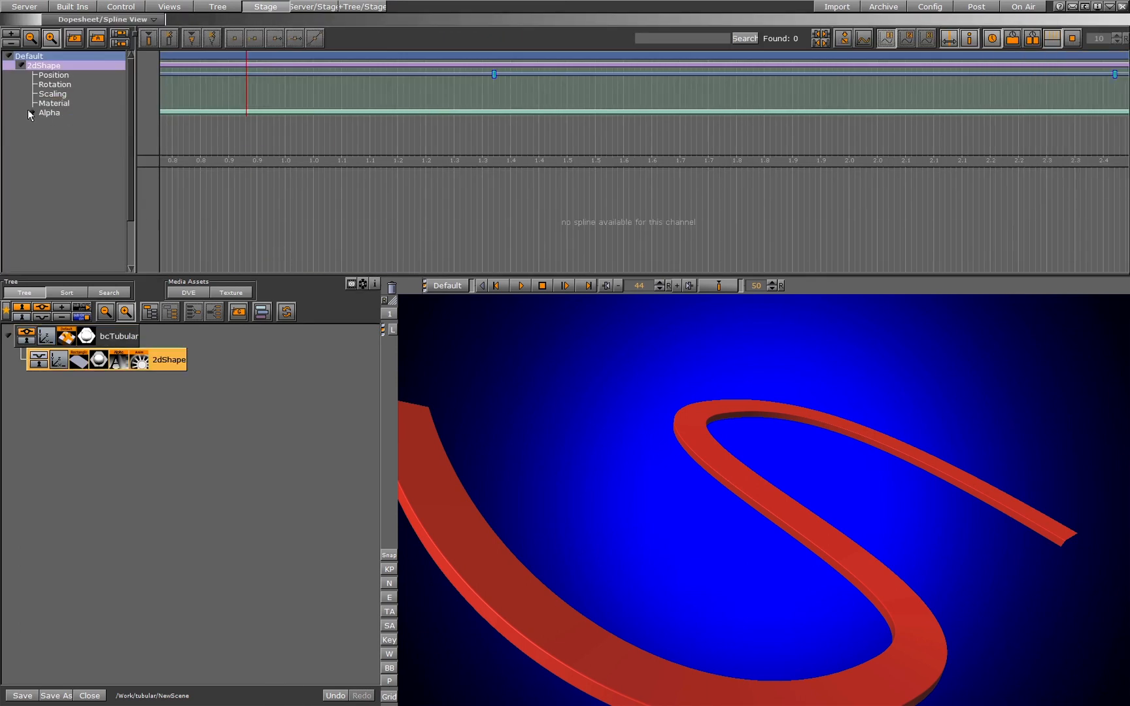
click(189, 140)
middle_drag(267, 128, 319, 138)
scroll(295, 132, down, 5)
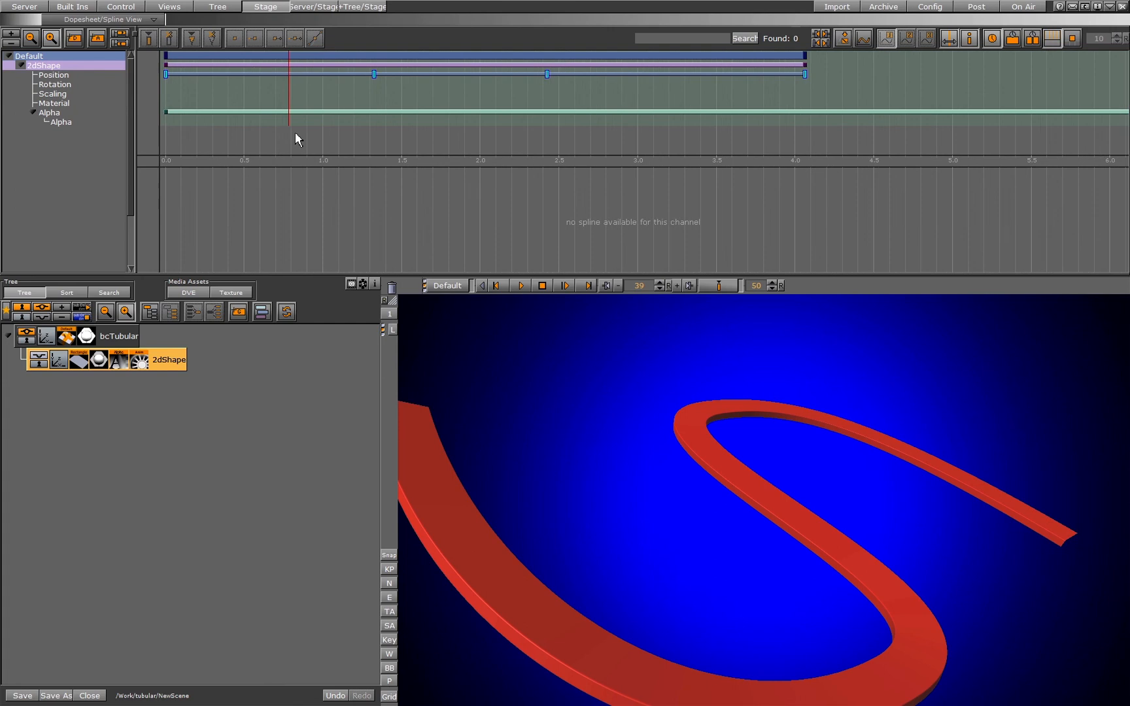
drag(215, 125, 162, 120)
click(80, 122)
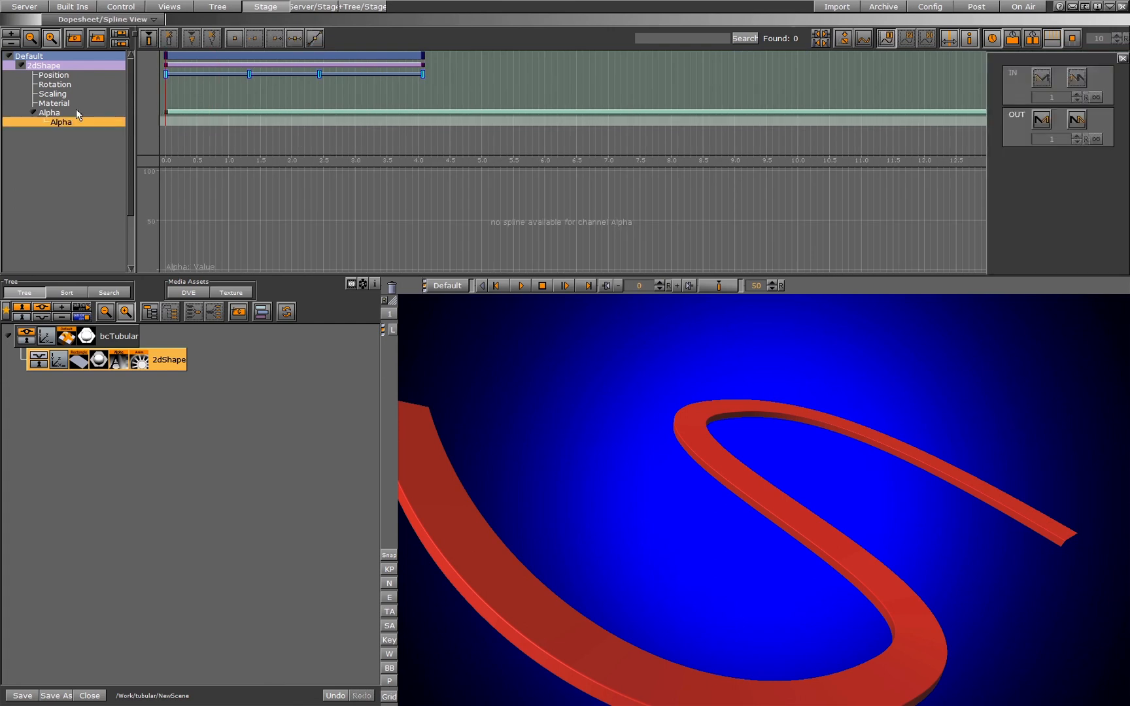
click(148, 40)
drag(207, 153, 328, 130)
click(147, 39)
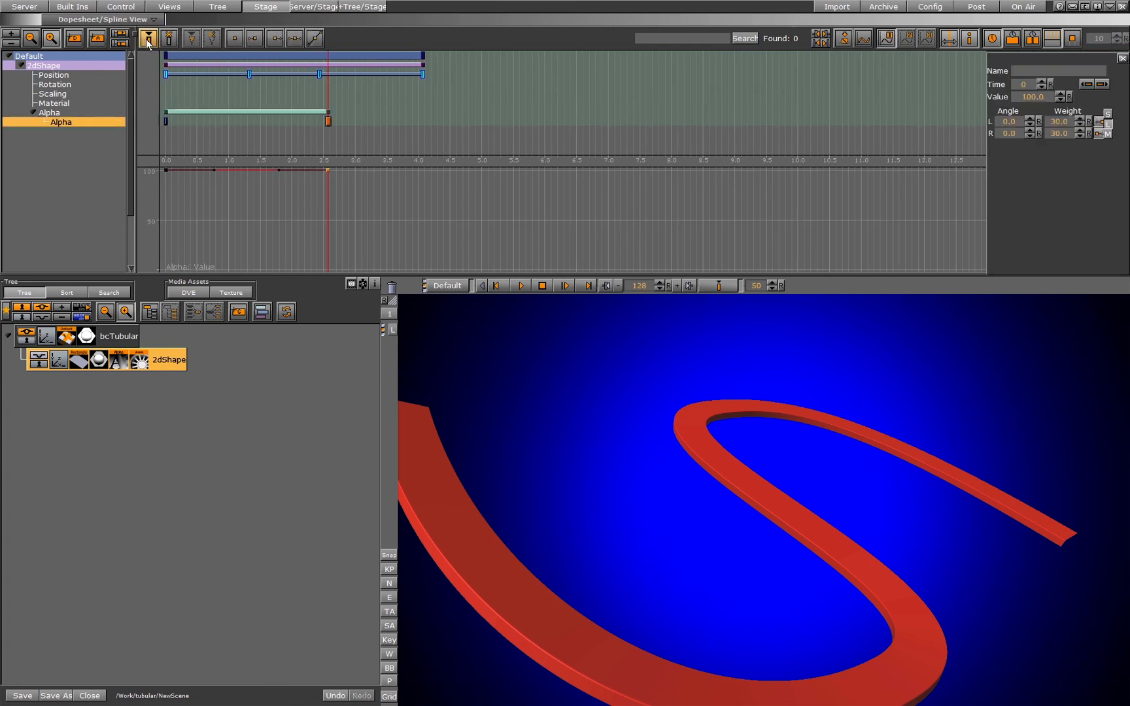
drag(1031, 97, 894, 120)
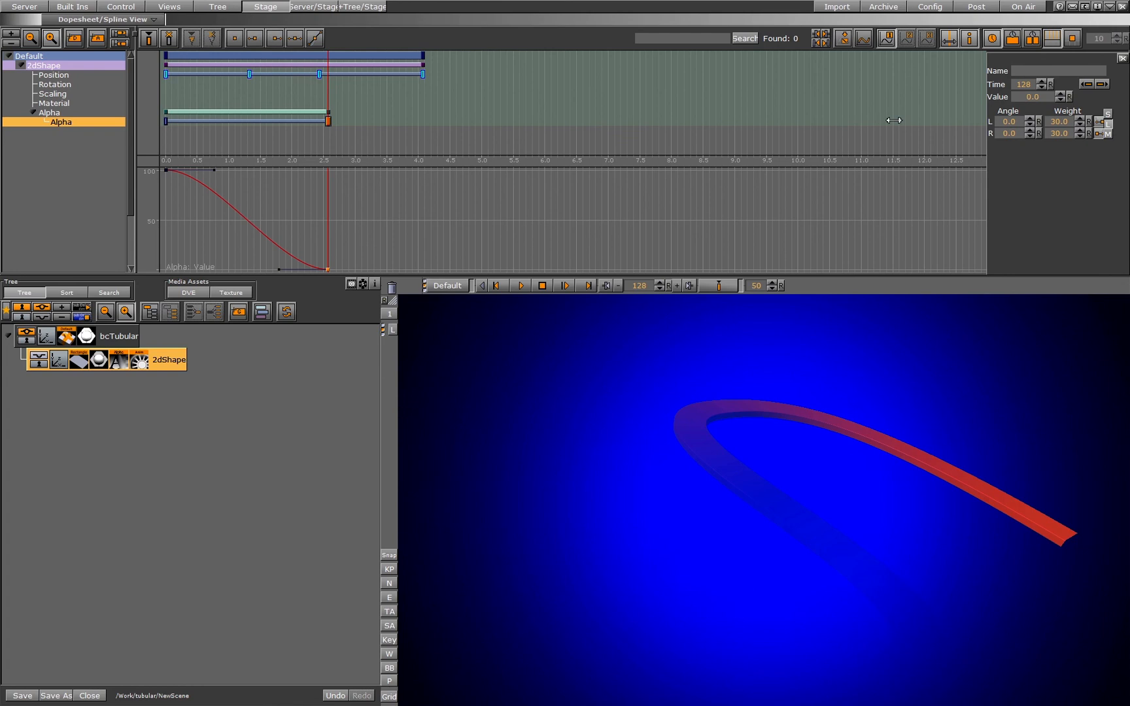
Step: Shift the zero-value alpha keyframe of 2dShape to frame 110
drag(234, 103, 323, 123)
scroll(235, 133, up, 3)
drag(447, 123, 416, 137)
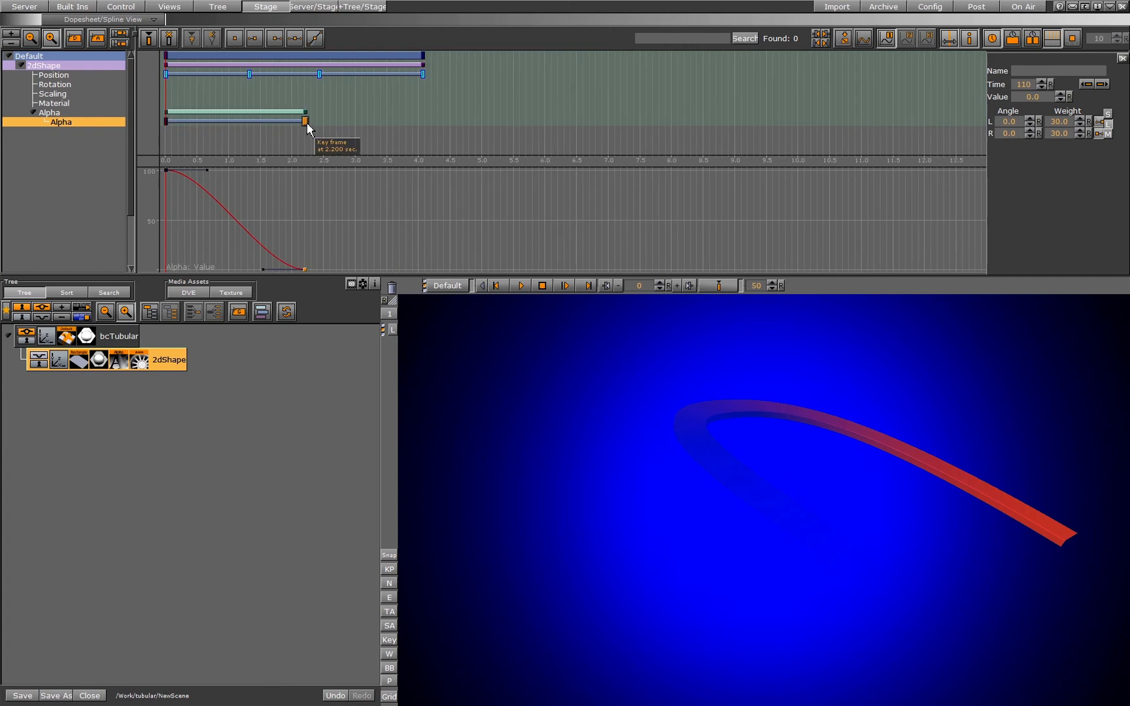
Step: Copy the zero-value alpha keyframe to frame 203 and set the copy's value to 100
ctrl+drag(308, 125, 427, 134)
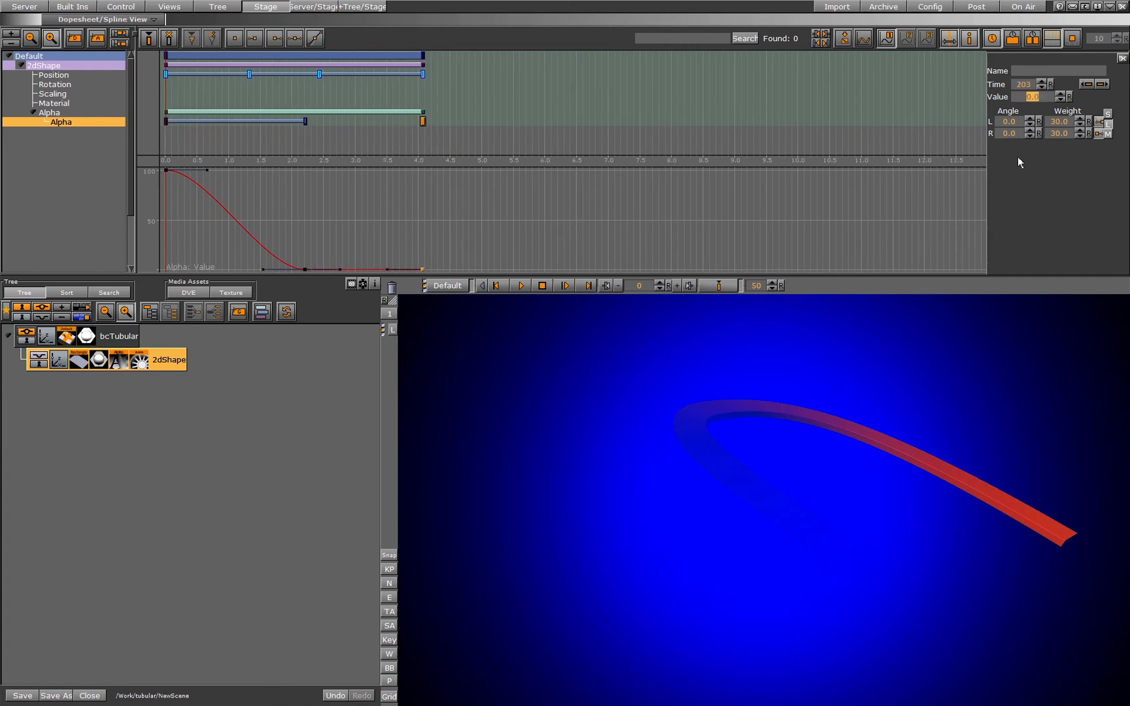
text(100)
key(Return)
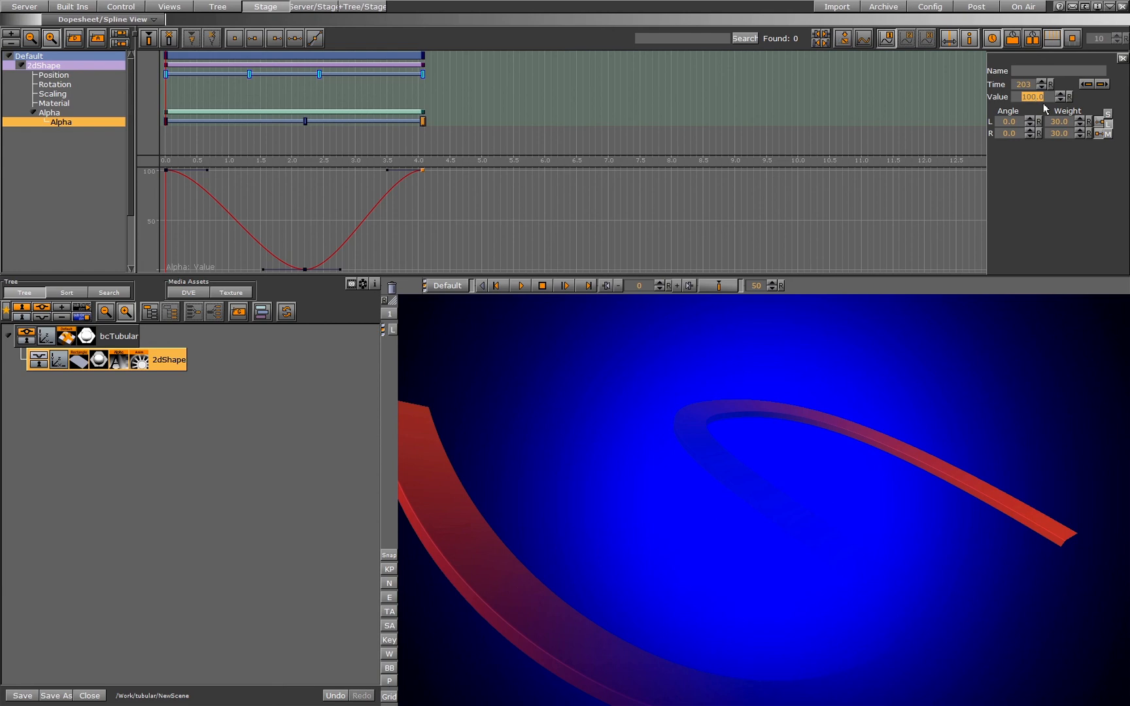
Step: Move the three alpha keyframes close together between about 0.7 and 1.3 seconds, keeping the zero-value keyframe in the middle
right_drag(436, 104, 270, 124)
drag(247, 122, 210, 122)
drag(317, 123, 237, 122)
scroll(212, 127, up, 4)
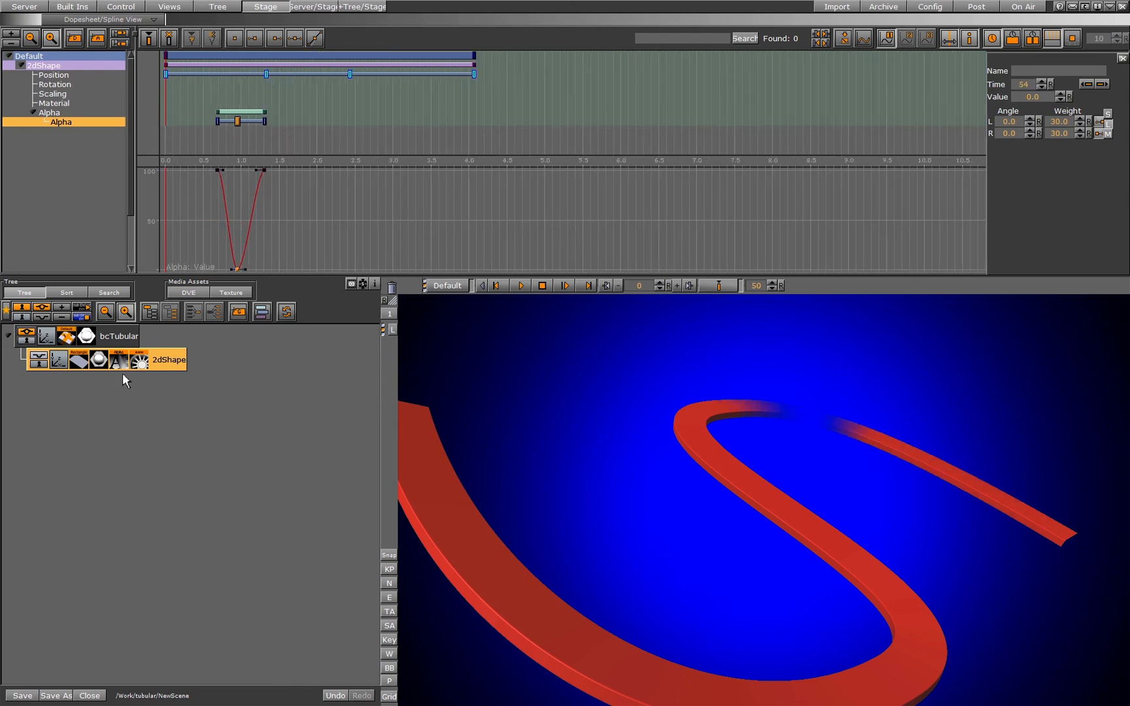
Step: Shift the transparent gap further along the tube by raising bcTubular's alpha modifier offset
click(86, 336)
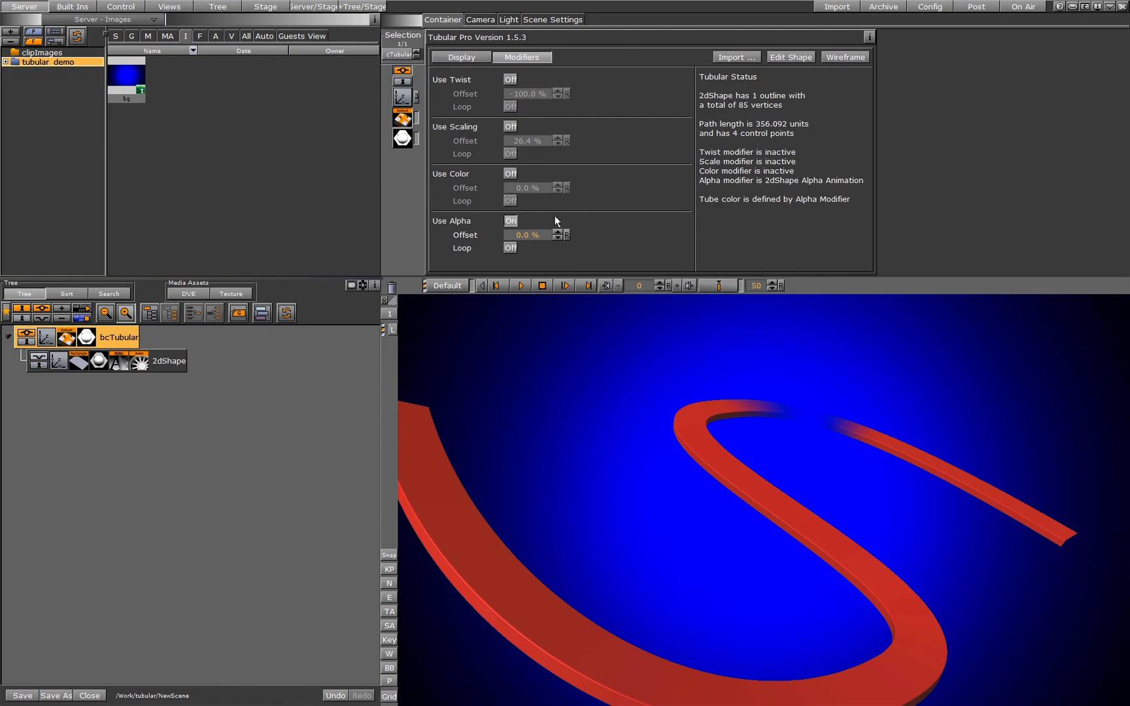
drag(524, 239, 603, 273)
Step: Narrow the transparent gap by moving the first alpha keyframe to frame 45 and the last one to 0.96 seconds
click(265, 6)
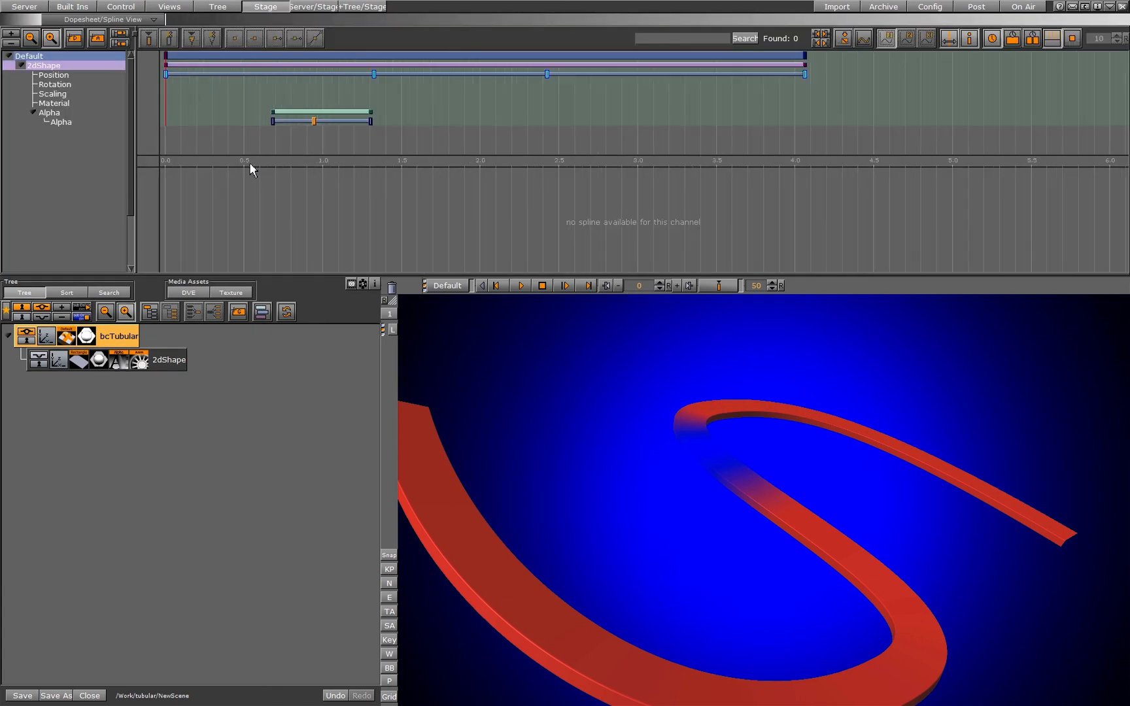
drag(271, 122, 307, 122)
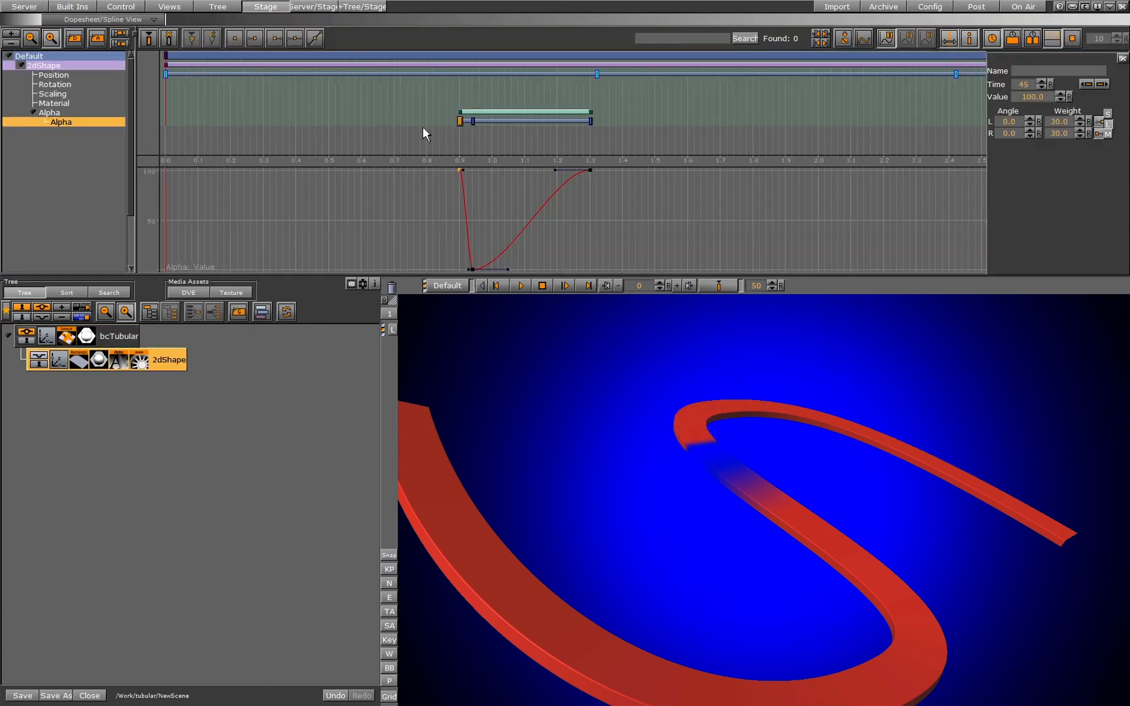
drag(591, 121, 478, 129)
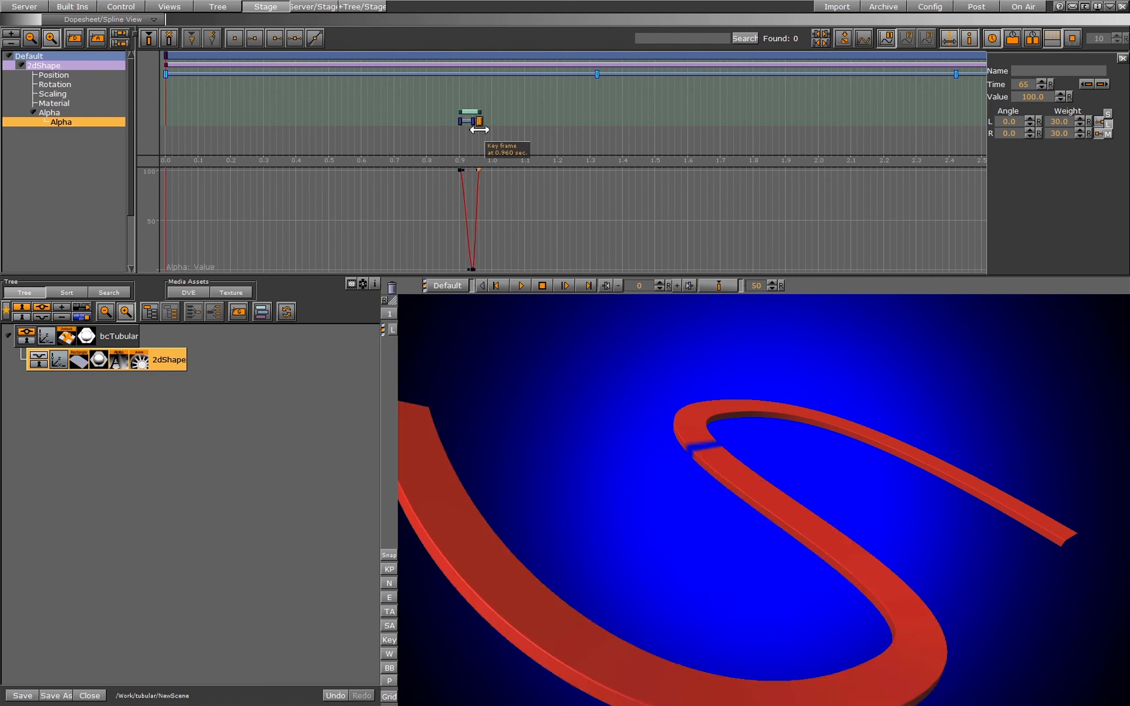